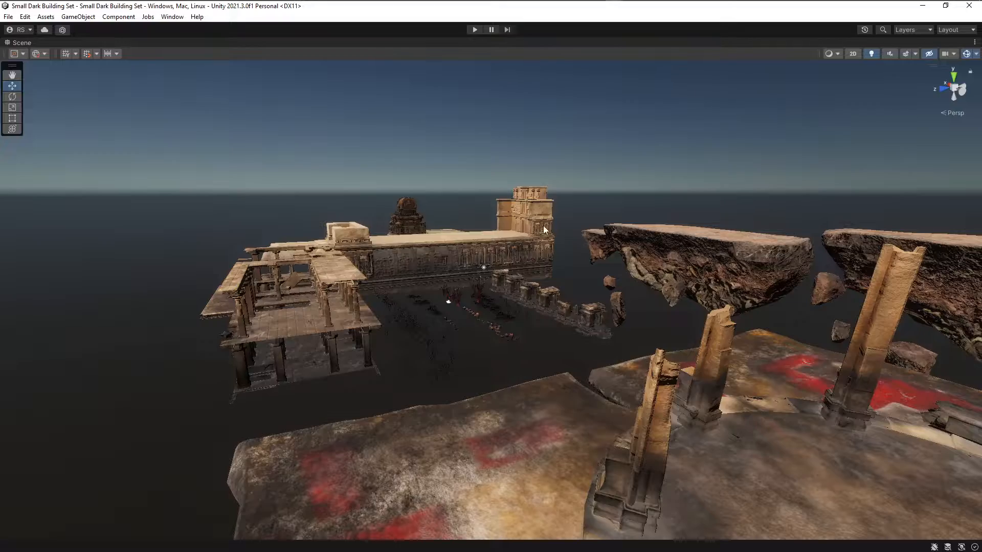
Survey the Small Dark Building Set scene, covering the temple buildings, small ruins and floating rock formations.
{"action": "scroll", "coordinate": [499, 275], "scroll_direction": "up", "scroll_amount": 3}
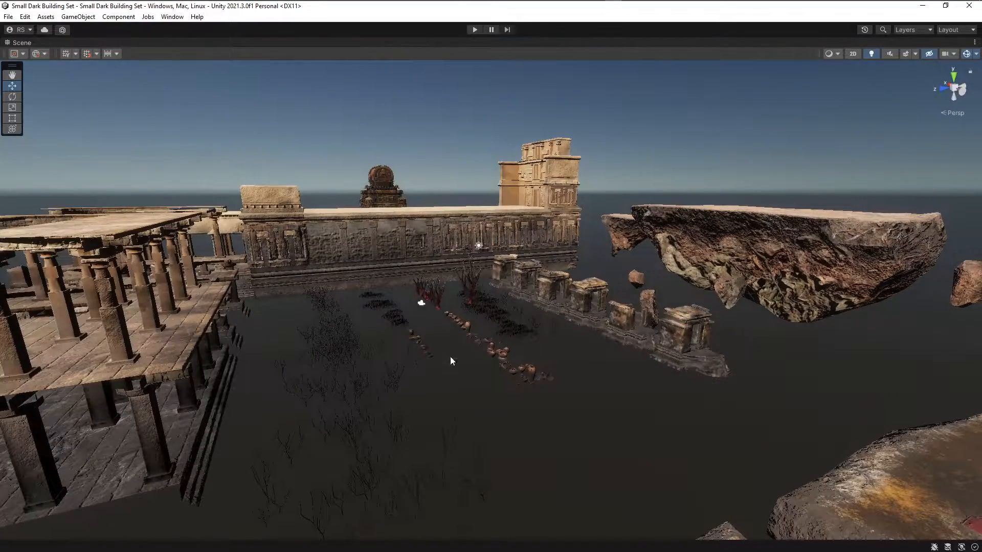
{"action": "left_click_drag", "start_coordinate": [438, 359], "coordinate": [460, 279], "text": "alt"}
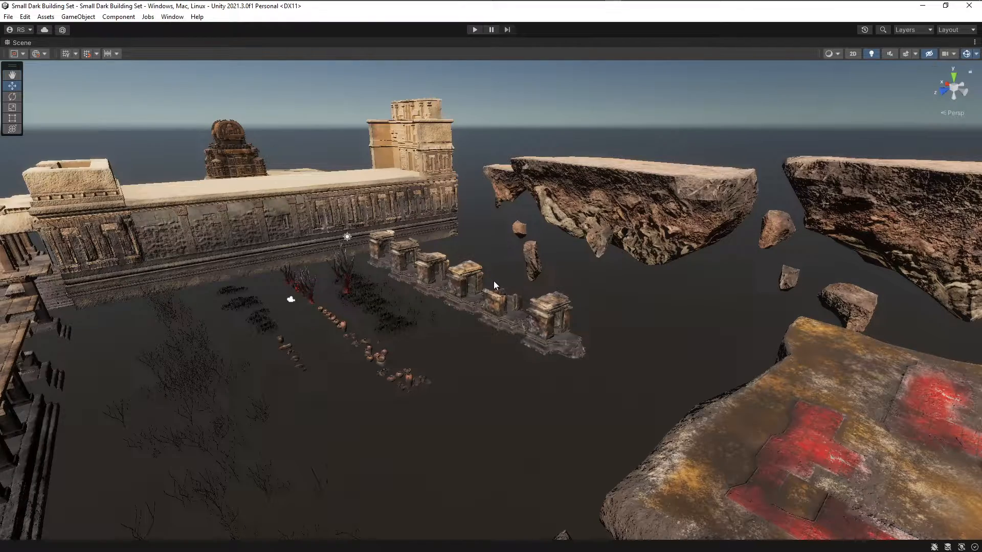
{"action": "middle_click_drag", "start_coordinate": [474, 288], "coordinate": [478, 299]}
{"action": "middle_click_drag", "start_coordinate": [546, 300], "coordinate": [511, 265]}
{"action": "scroll", "coordinate": [498, 280], "scroll_direction": "down", "scroll_amount": 3}
{"action": "middle_click_drag", "start_coordinate": [583, 251], "coordinate": [515, 237]}
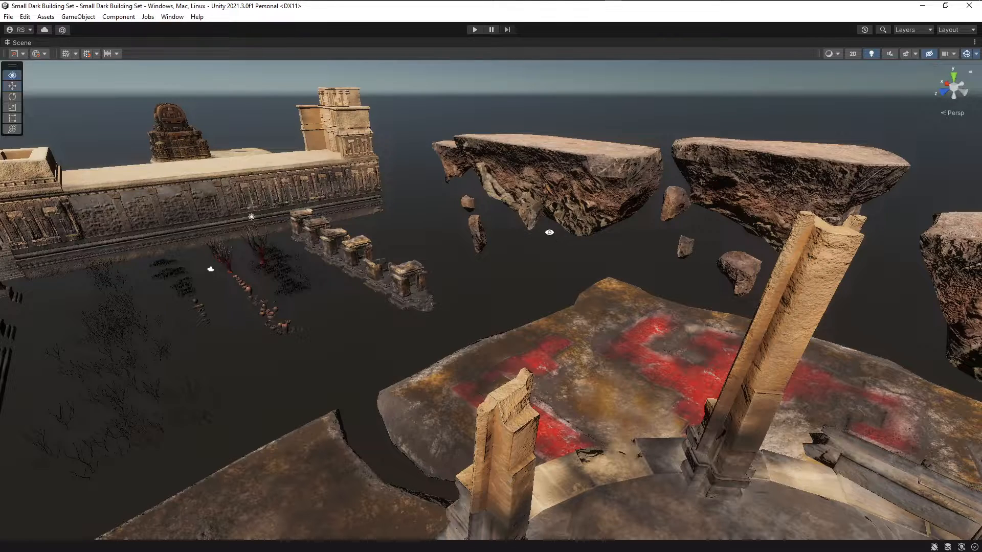
{"action": "scroll", "coordinate": [552, 236], "scroll_direction": "down", "scroll_amount": 3}
{"action": "scroll", "coordinate": [546, 237], "scroll_direction": "down", "scroll_amount": 2}
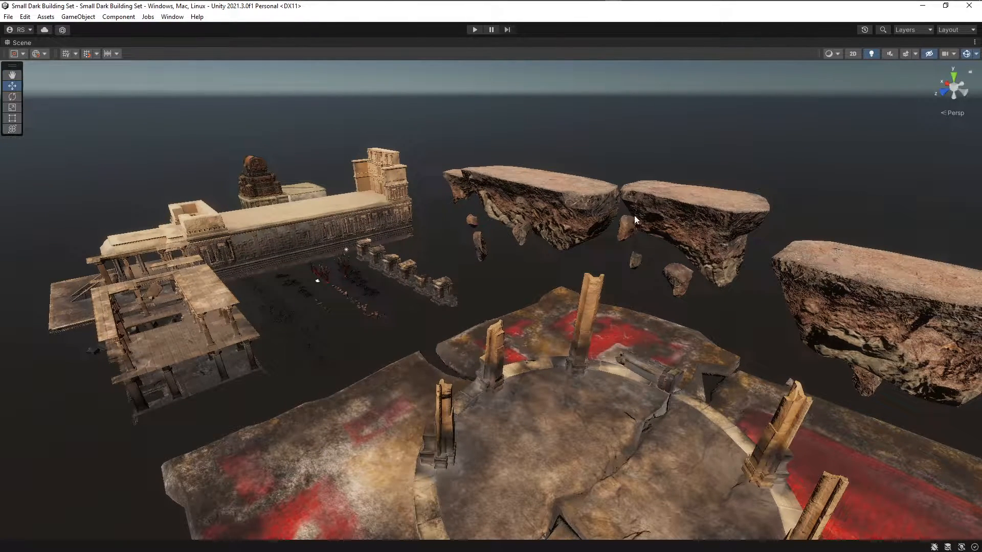
Examine the circular stone platform with its broken pillars and the surrounding red-stained ground slabs.
{"action": "scroll", "coordinate": [707, 241], "scroll_direction": "up", "scroll_amount": 2}
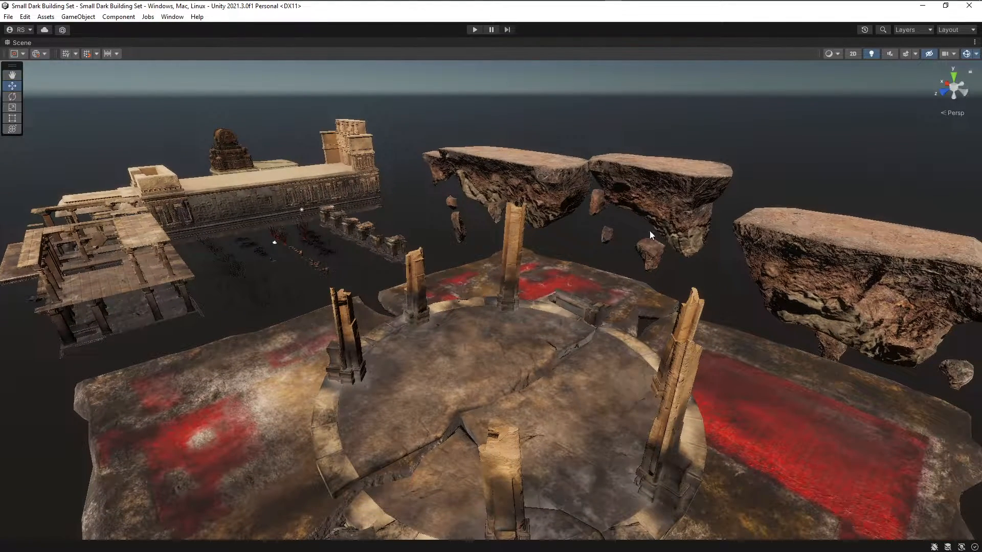
{"action": "middle_click_drag", "start_coordinate": [530, 276], "coordinate": [538, 243]}
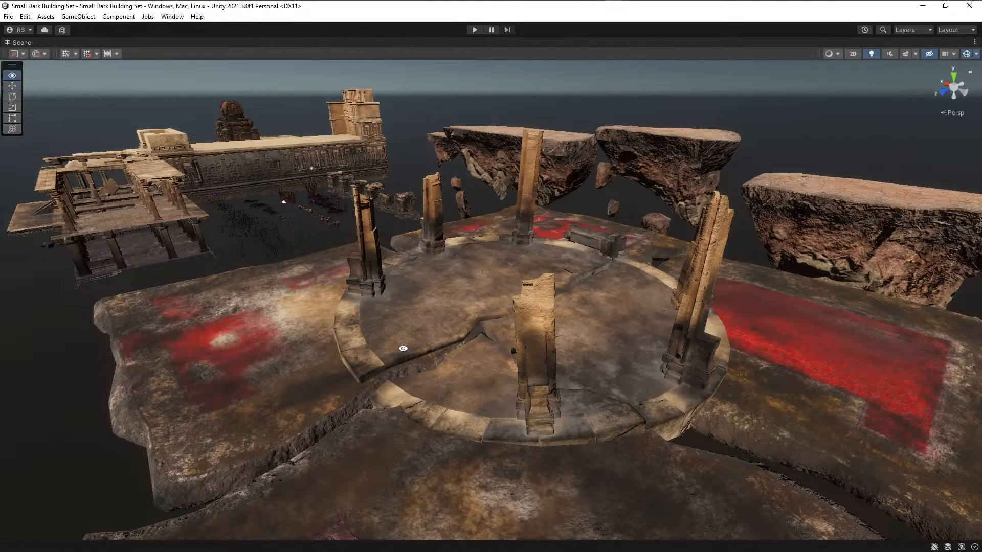
{"action": "left_click_drag", "start_coordinate": [402, 349], "coordinate": [541, 363], "text": "alt"}
{"action": "scroll", "coordinate": [578, 357], "scroll_direction": "up", "scroll_amount": 2}
{"action": "middle_click_drag", "start_coordinate": [615, 348], "coordinate": [499, 318]}
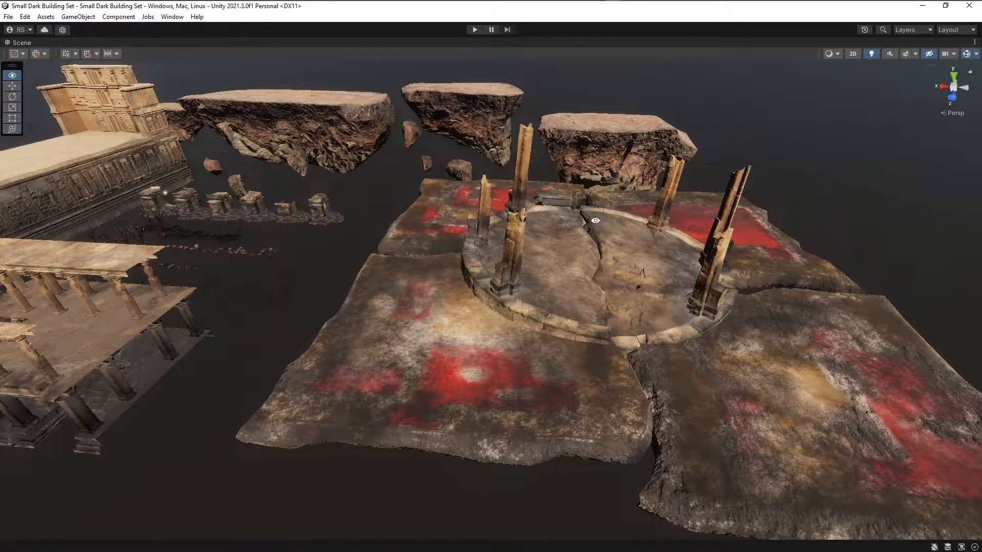
{"action": "left_click_drag", "start_coordinate": [612, 292], "coordinate": [573, 285], "text": "alt"}
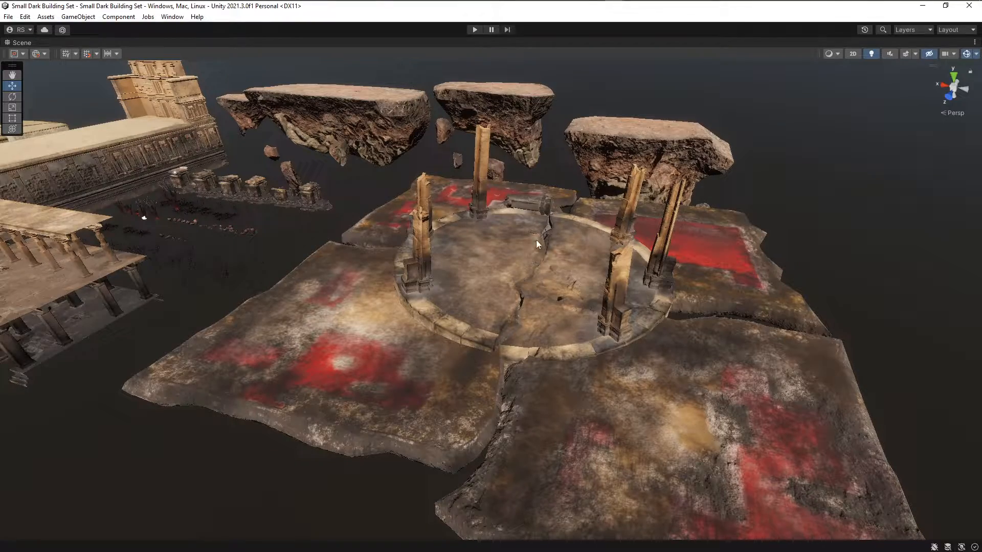
{"action": "left_click_drag", "start_coordinate": [486, 292], "coordinate": [504, 293], "text": "alt"}
Try to move the corner section of the pillared two-story ruin, and undo the move.
{"action": "left_click_drag", "start_coordinate": [272, 302], "coordinate": [368, 284], "text": "alt"}
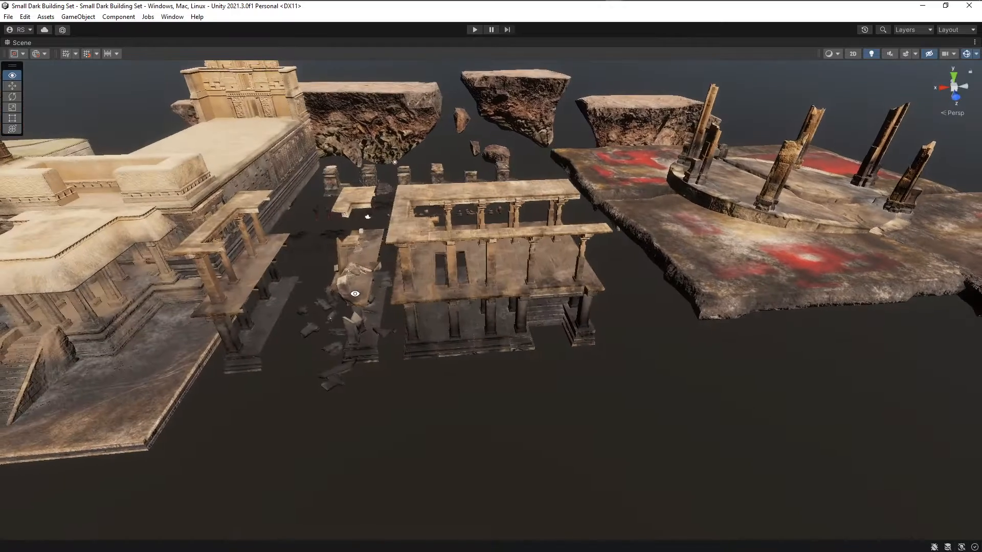
{"action": "scroll", "coordinate": [366, 285], "scroll_direction": "up", "scroll_amount": 3}
{"action": "left_click", "coordinate": [399, 267]}
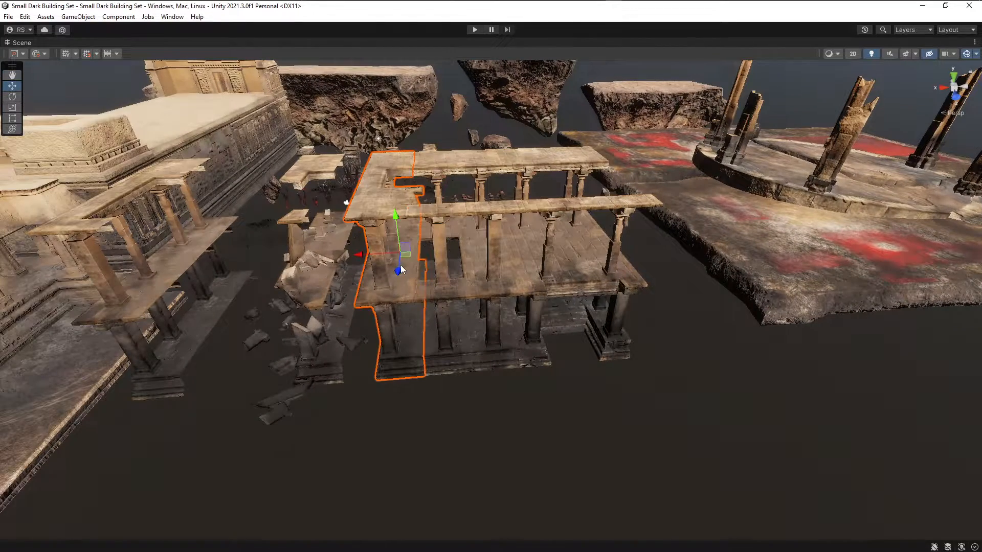
{"action": "mouse_move", "coordinate": [359, 255]}
{"action": "left_mouse_down"}
{"action": "mouse_move", "coordinate": [315, 263]}
{"action": "mouse_move", "coordinate": [352, 271]}
{"action": "left_mouse_up"}
{"action": "key", "text": "ctrl+z"}
Review the whole building set from a raised viewpoint, including the temple complex, pillared ruin and circular platform.
{"action": "scroll", "coordinate": [375, 226], "scroll_direction": "down", "scroll_amount": 5}
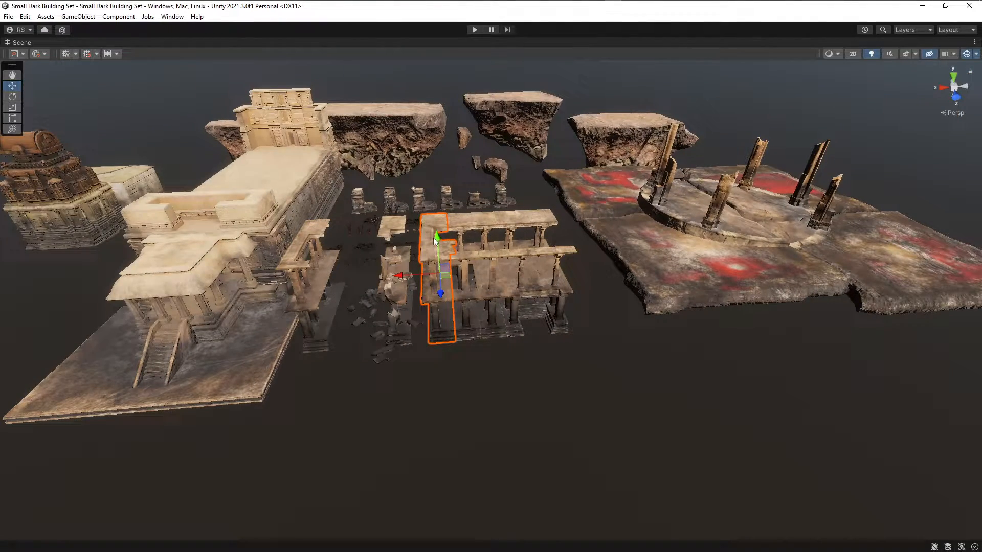
{"action": "left_click_drag", "start_coordinate": [428, 258], "coordinate": [346, 292], "text": "alt"}
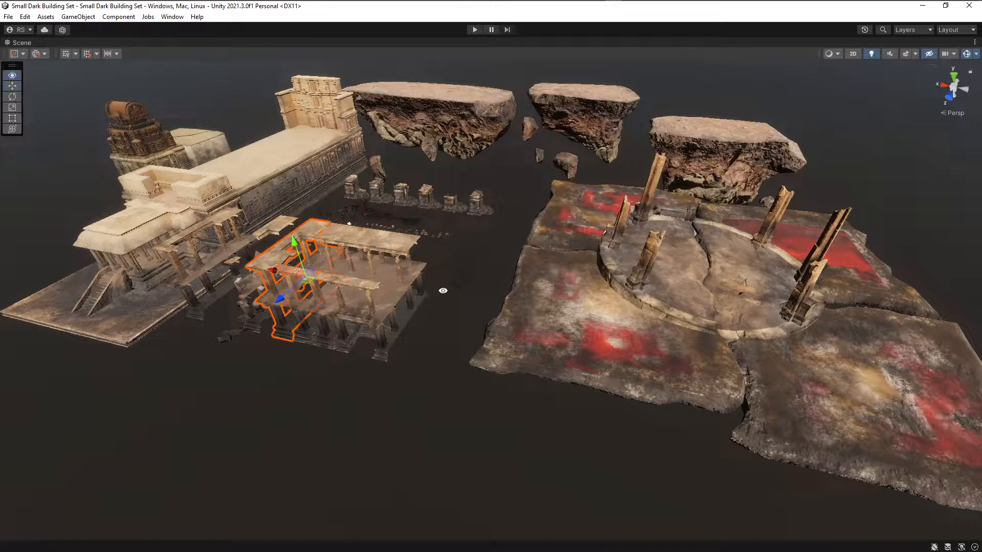
{"action": "left_click_drag", "start_coordinate": [389, 249], "coordinate": [337, 248], "text": "alt"}
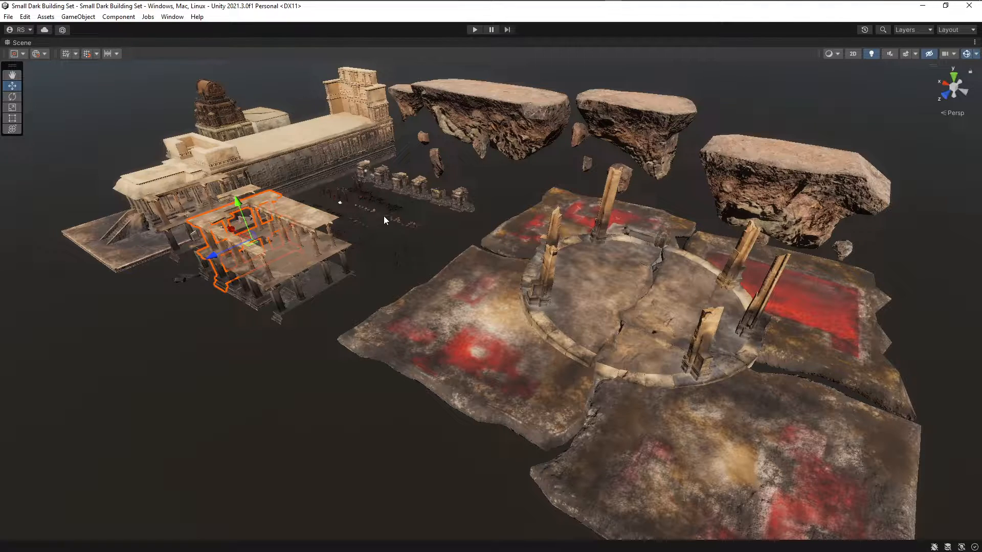
{"action": "left_click_drag", "start_coordinate": [385, 220], "coordinate": [488, 270], "text": "alt"}
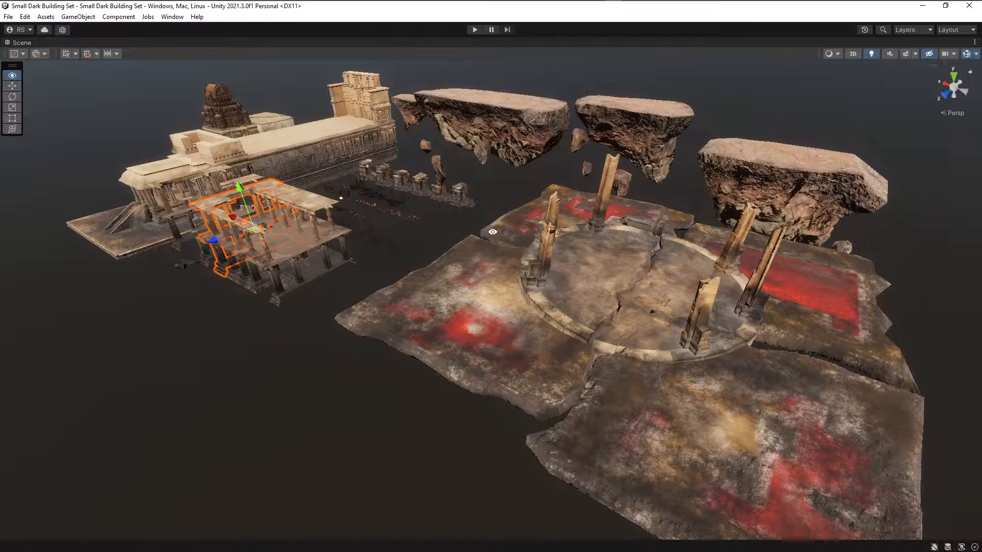
{"action": "left_click_drag", "start_coordinate": [518, 207], "coordinate": [568, 227], "text": "alt"}
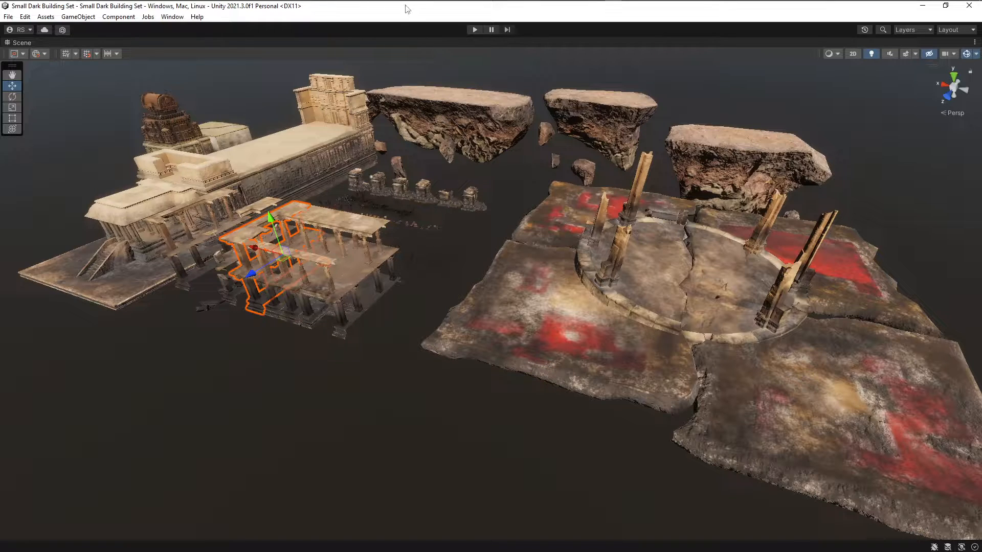
Switch to the other Unity editor window with OutdoorsScene open and maximize its Scene view.
{"action": "mouse_move", "coordinate": [407, 5]}
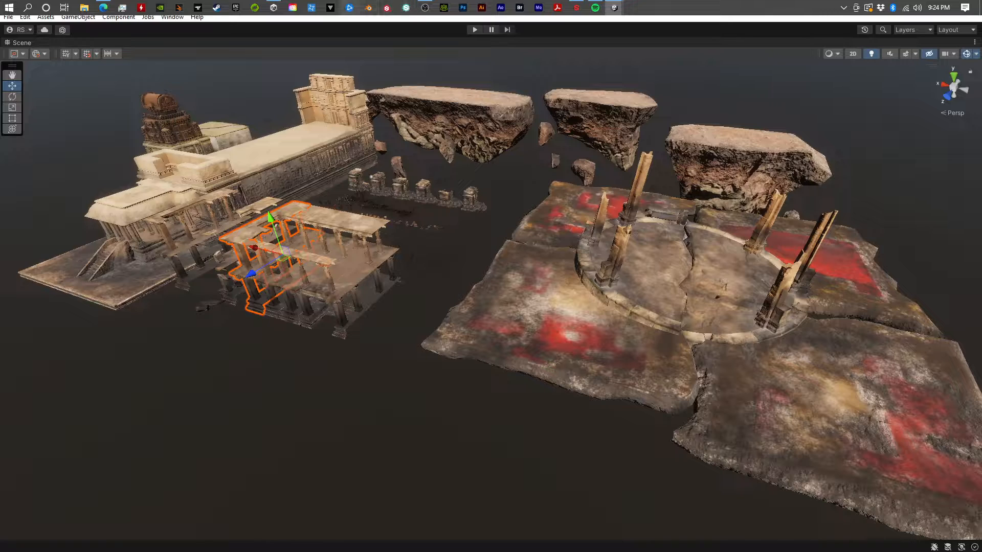
{"action": "mouse_move", "coordinate": [618, 12]}
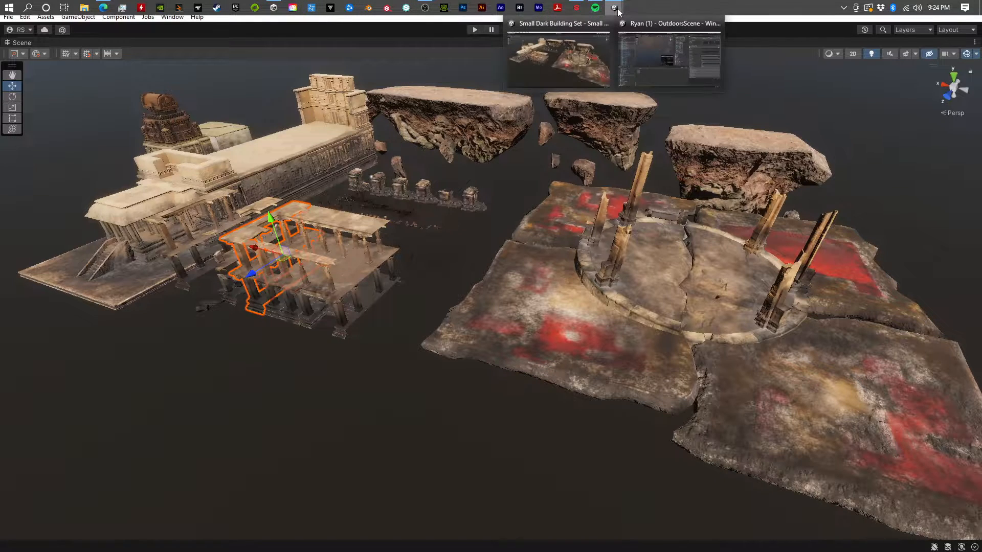
{"action": "left_click", "coordinate": [649, 62]}
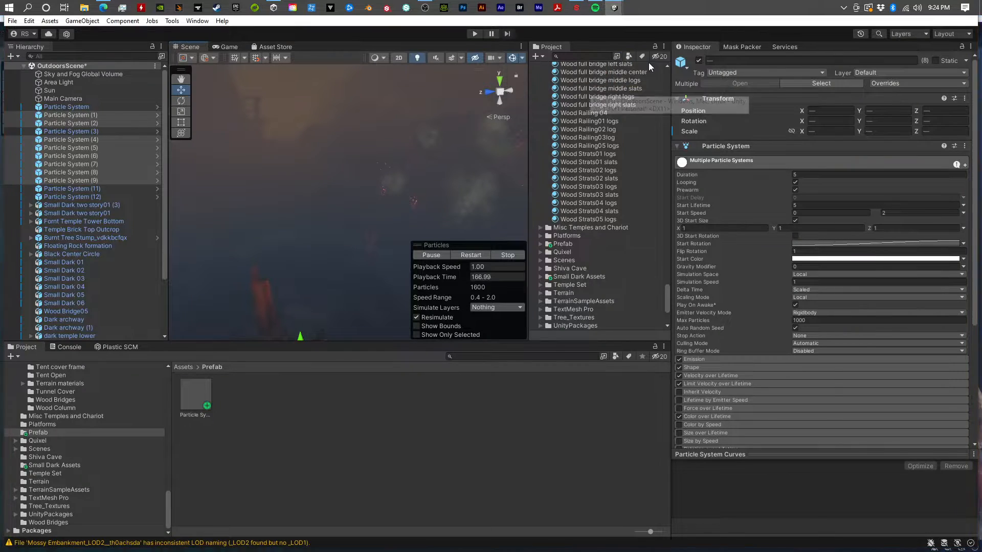
{"action": "left_click", "coordinate": [521, 47]}
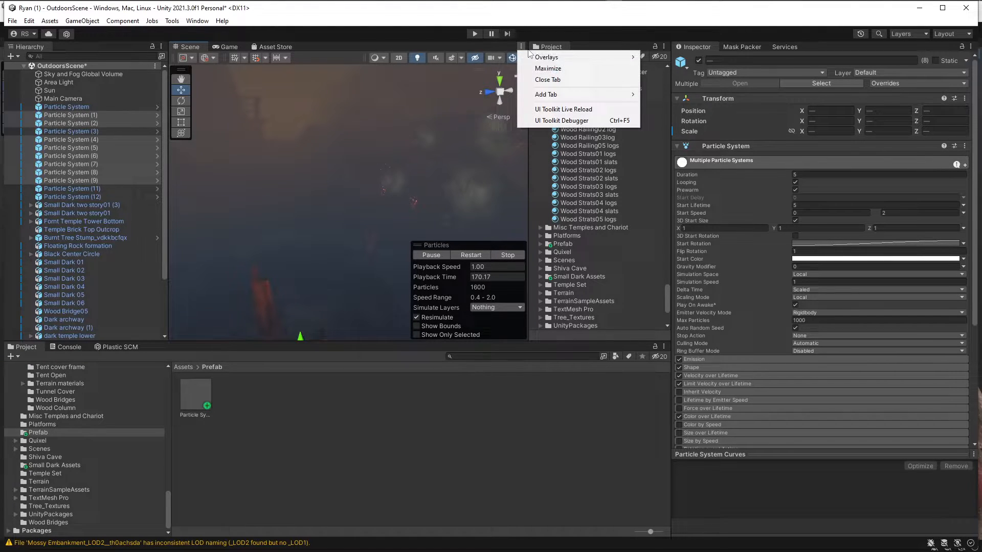
{"action": "left_click", "coordinate": [561, 69]}
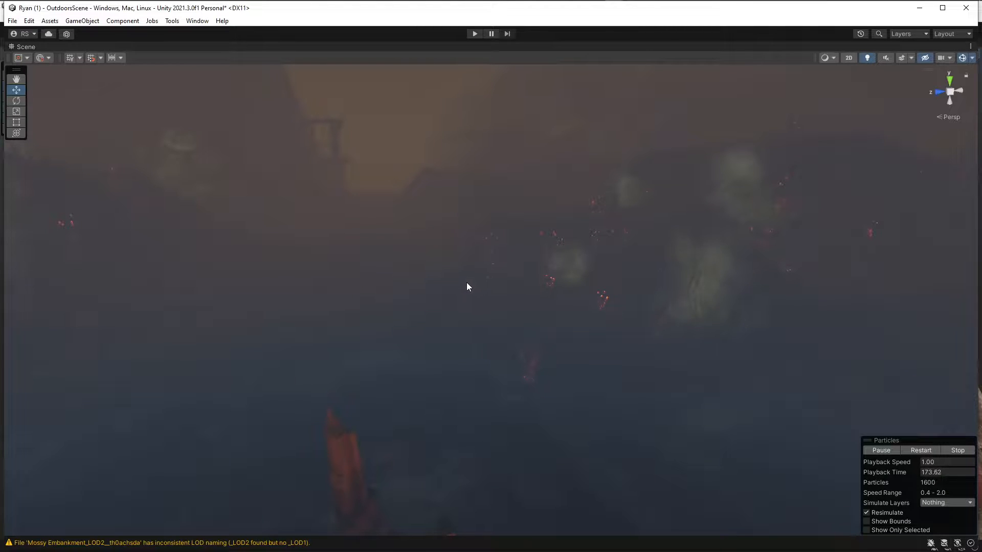
Examine the foggy outdoor scene around the broken pillars, including the smoke and ember effects and the distant terrain.
{"action": "right_click_drag", "start_coordinate": [447, 281], "coordinate": [457, 260]}
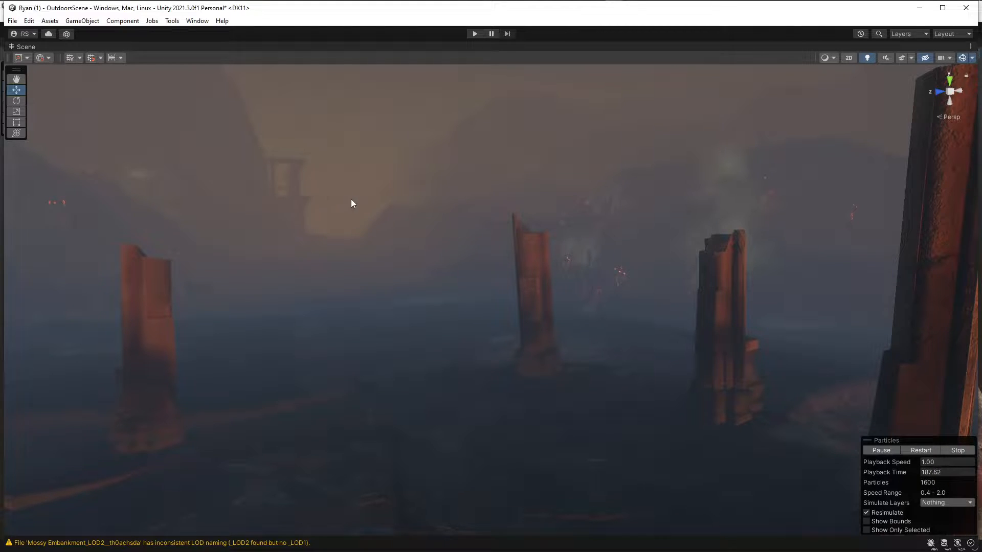
{"action": "right_click_drag", "start_coordinate": [358, 206], "coordinate": [419, 164]}
{"action": "right_click_drag", "start_coordinate": [310, 206], "coordinate": [677, 200]}
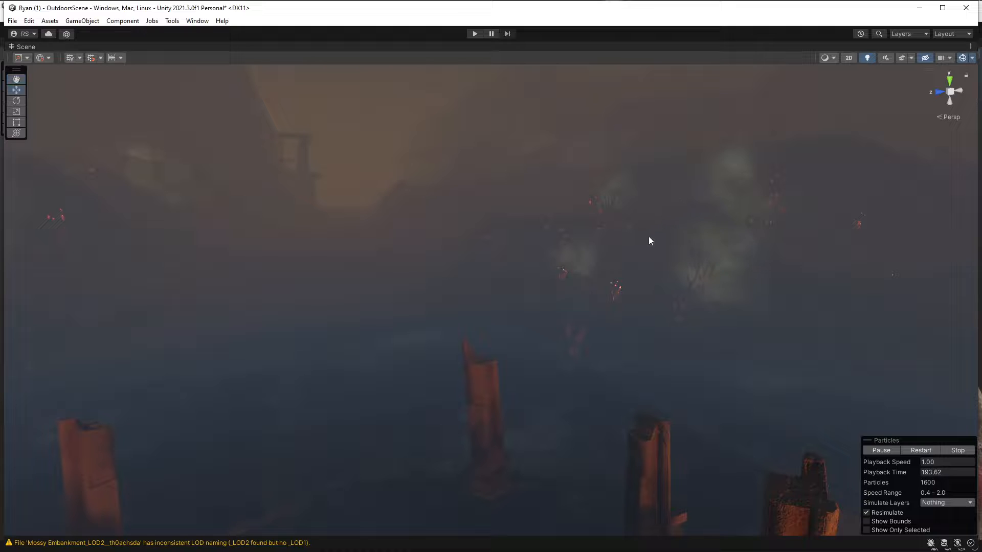
{"action": "right_click_drag", "start_coordinate": [495, 237], "coordinate": [928, 254]}
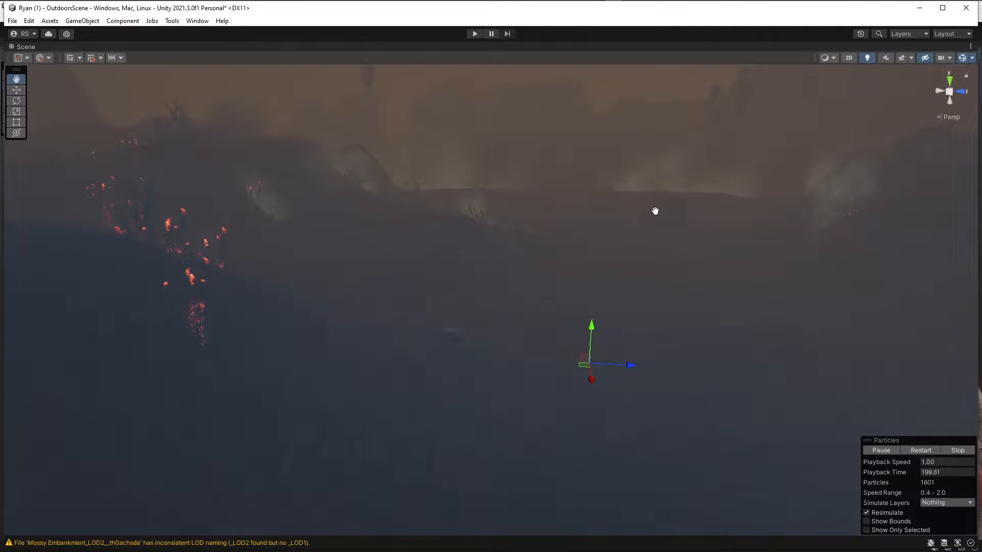
{"action": "middle_click_drag", "start_coordinate": [654, 210], "coordinate": [463, 278]}
{"action": "scroll", "coordinate": [458, 274], "scroll_direction": "up", "scroll_amount": 5}
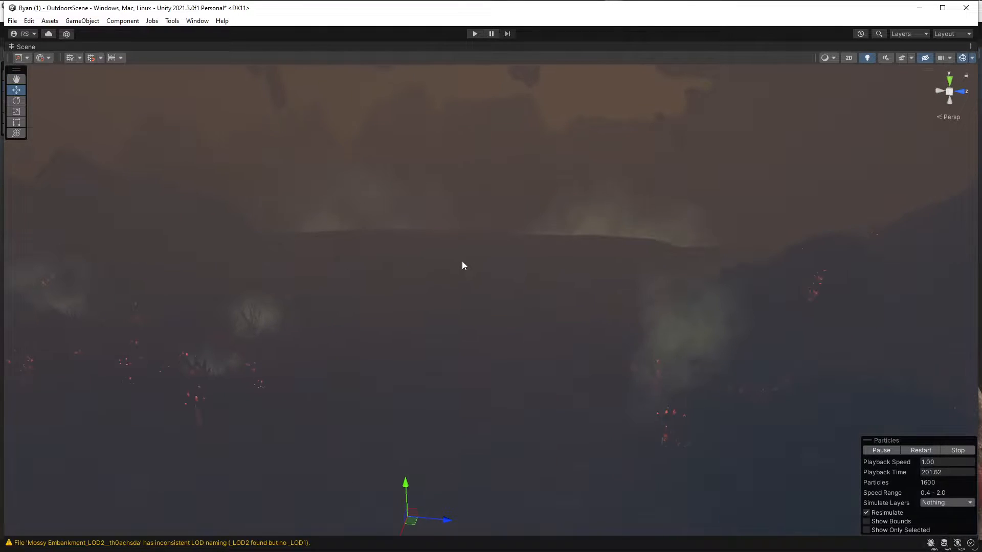
{"action": "right_click_drag", "start_coordinate": [453, 281], "coordinate": [420, 232]}
{"action": "right_click_drag", "start_coordinate": [355, 291], "coordinate": [489, 134]}
{"action": "key", "text": "w"}
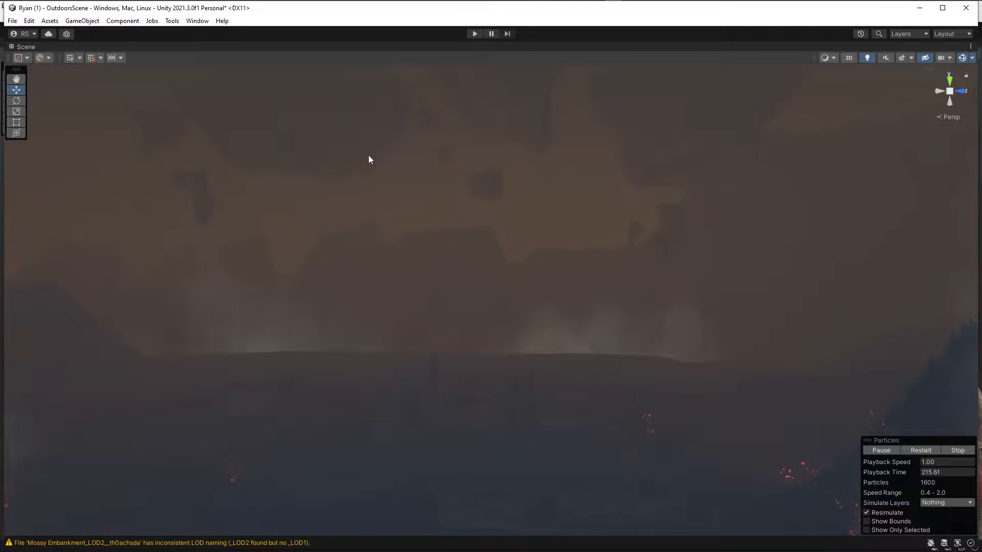
{"action": "right_click_drag", "start_coordinate": [400, 233], "coordinate": [412, 276]}
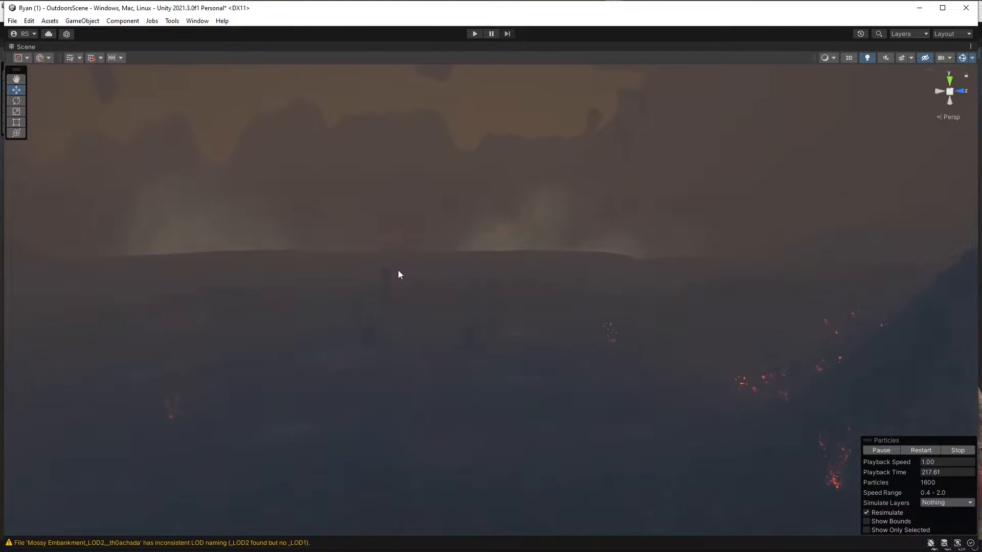
{"action": "scroll", "coordinate": [399, 269], "scroll_direction": "up", "scroll_amount": 3}
{"action": "middle_click_drag", "start_coordinate": [381, 231], "coordinate": [379, 296]}
{"action": "scroll", "coordinate": [384, 247], "scroll_direction": "up", "scroll_amount": 2}
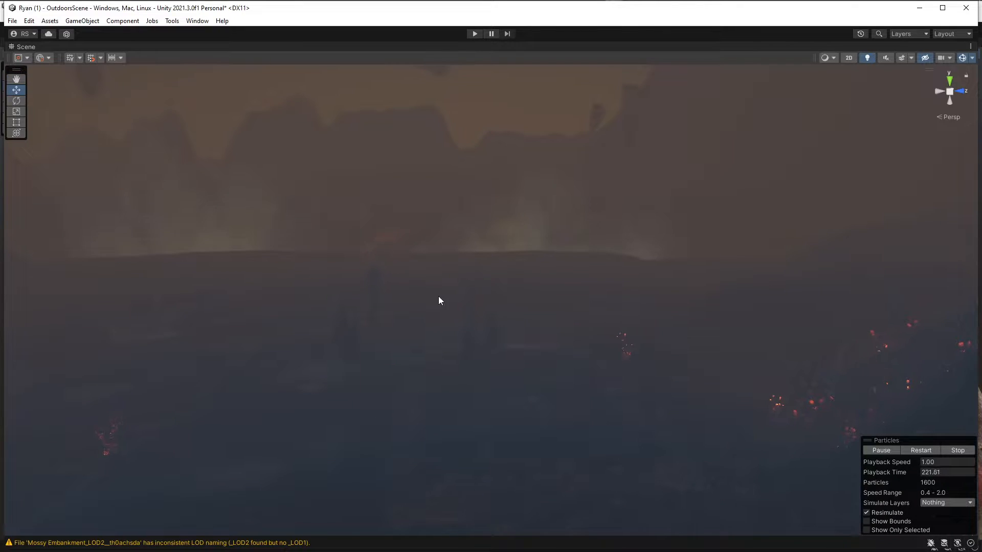
Select and frame an object near the circular platform, and examine the ruined pillars and glowing background around it.
{"action": "left_click", "coordinate": [414, 337]}
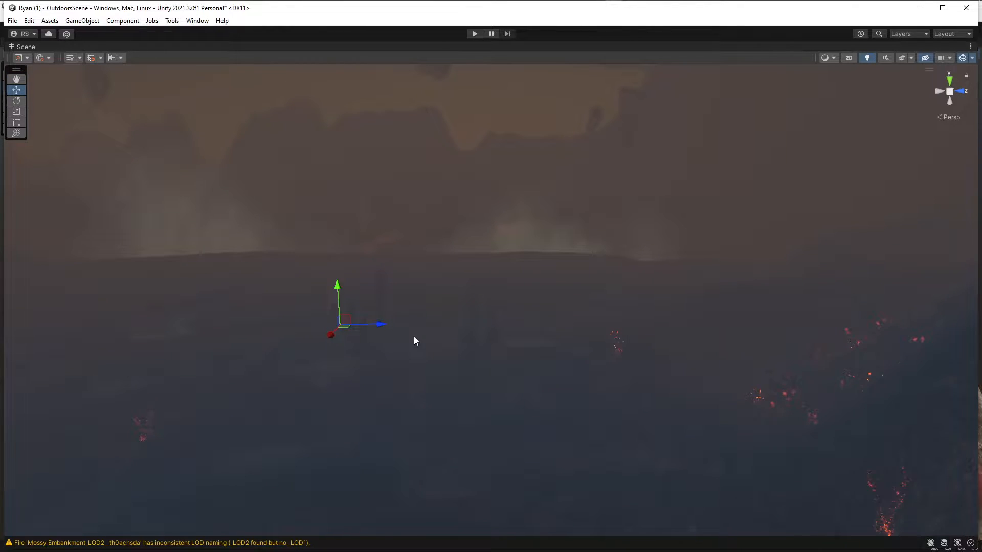
{"action": "key", "text": "f"}
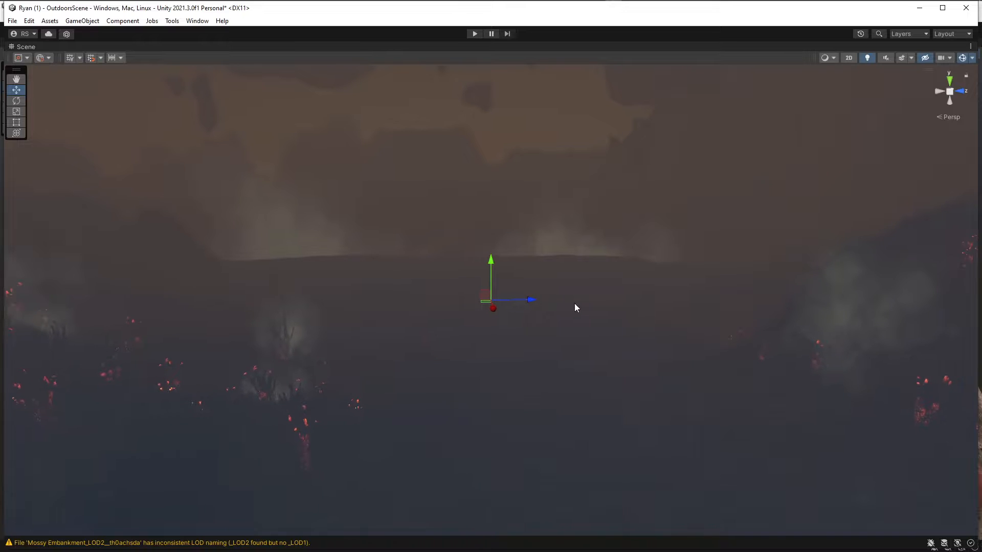
{"action": "scroll", "coordinate": [572, 292], "scroll_direction": "up", "scroll_amount": 6}
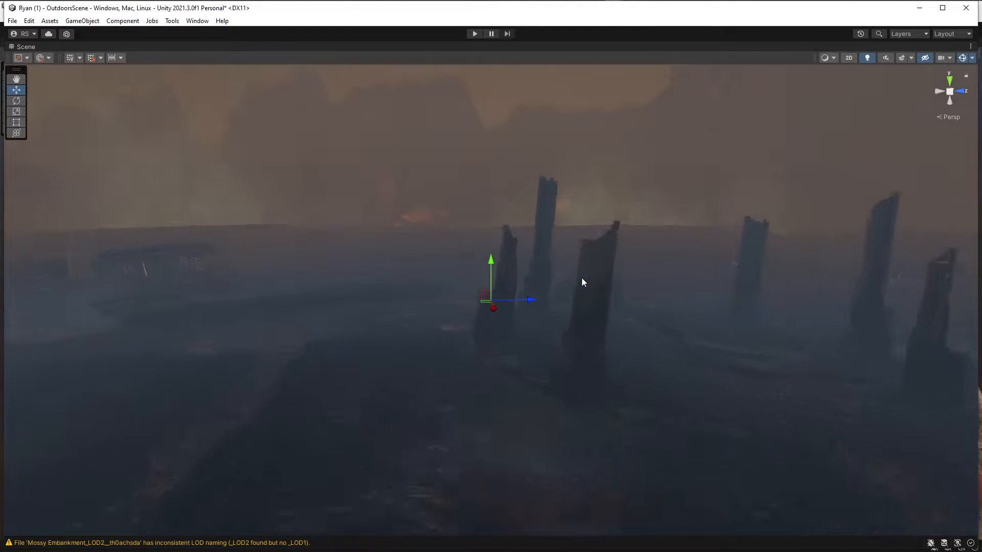
{"action": "middle_click_drag", "start_coordinate": [569, 265], "coordinate": [174, 287]}
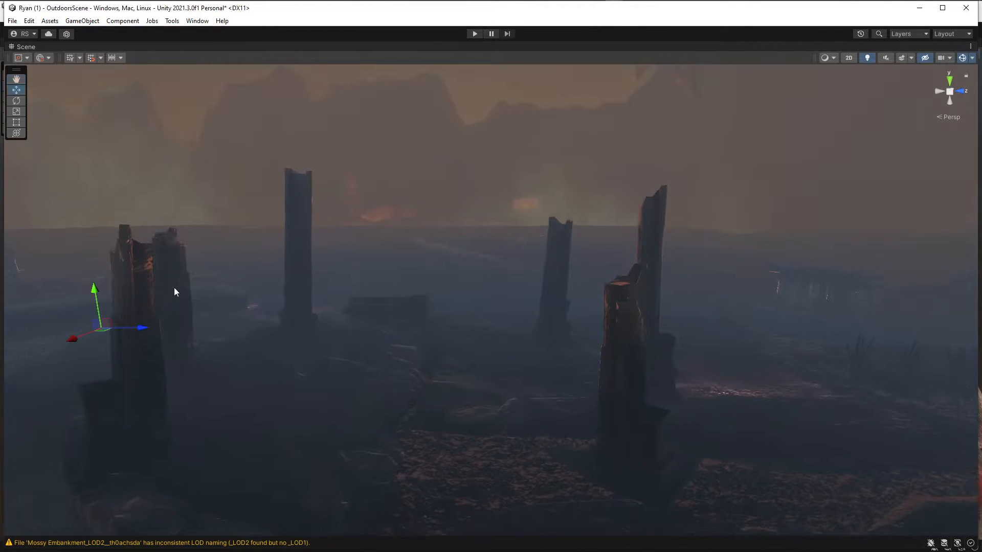
{"action": "scroll", "coordinate": [175, 285], "scroll_direction": "up", "scroll_amount": 3}
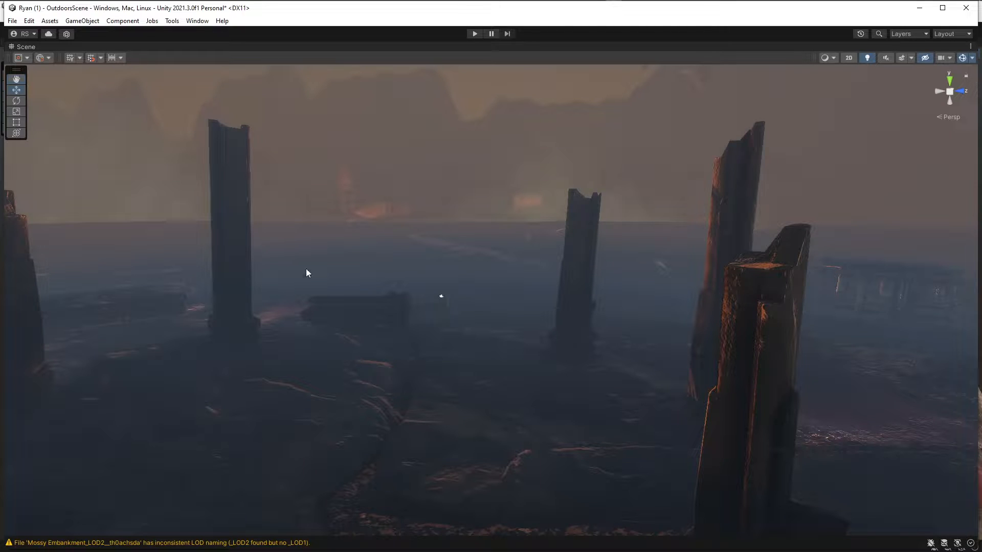
{"action": "middle_click_drag", "start_coordinate": [331, 254], "coordinate": [302, 501]}
{"action": "middle_click_drag", "start_coordinate": [356, 328], "coordinate": [430, 347]}
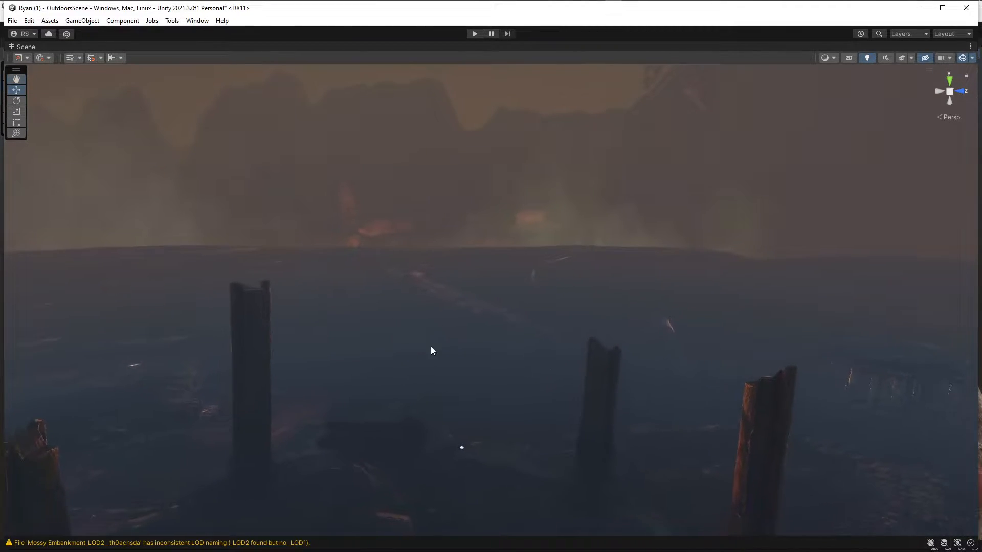
{"action": "right_click_drag", "start_coordinate": [430, 346], "coordinate": [445, 261]}
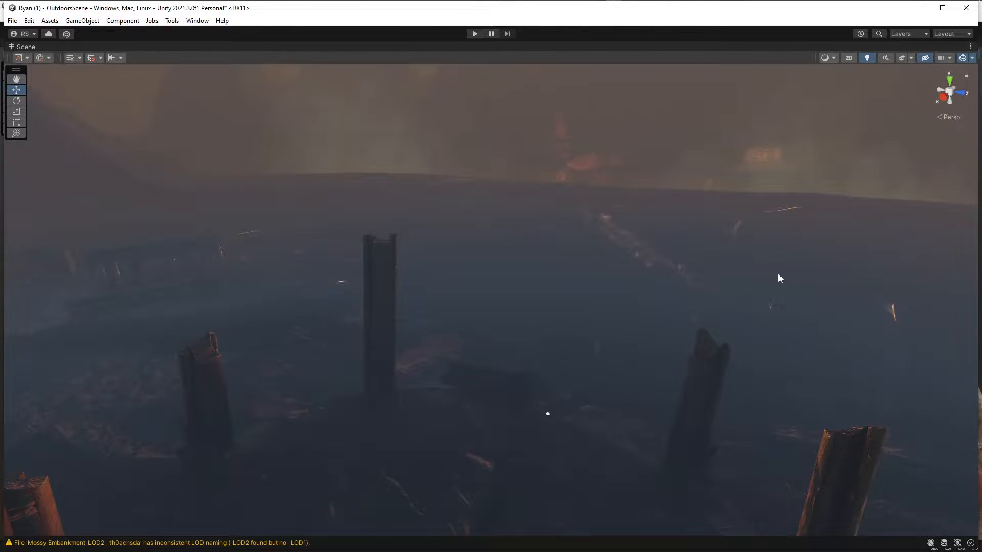
{"action": "right_click_drag", "start_coordinate": [514, 262], "coordinate": [662, 261]}
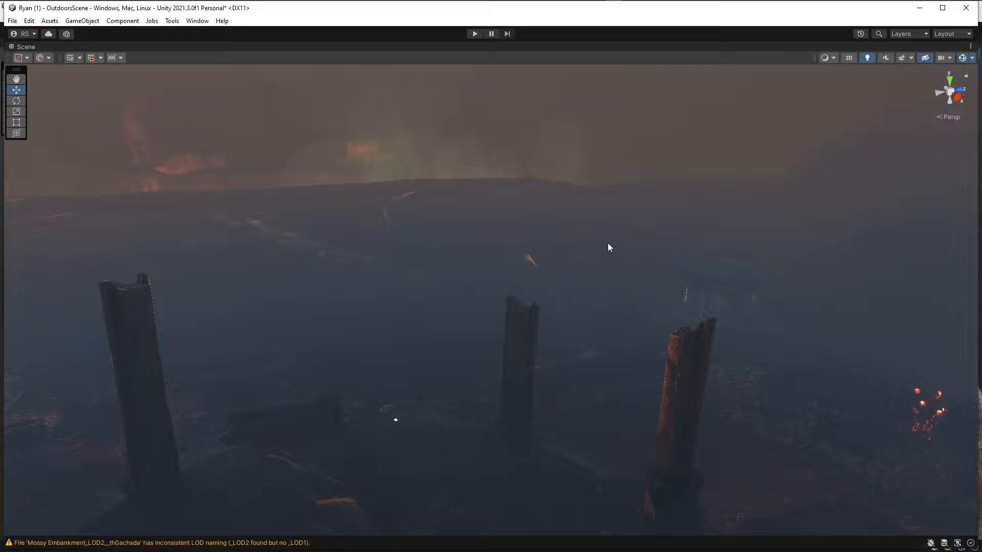
Examine the foggy valley beyond the broken pillars, including the distant tower silhouette, green smoke and glowing embers.
{"action": "right_click_drag", "start_coordinate": [607, 247], "coordinate": [212, 224]}
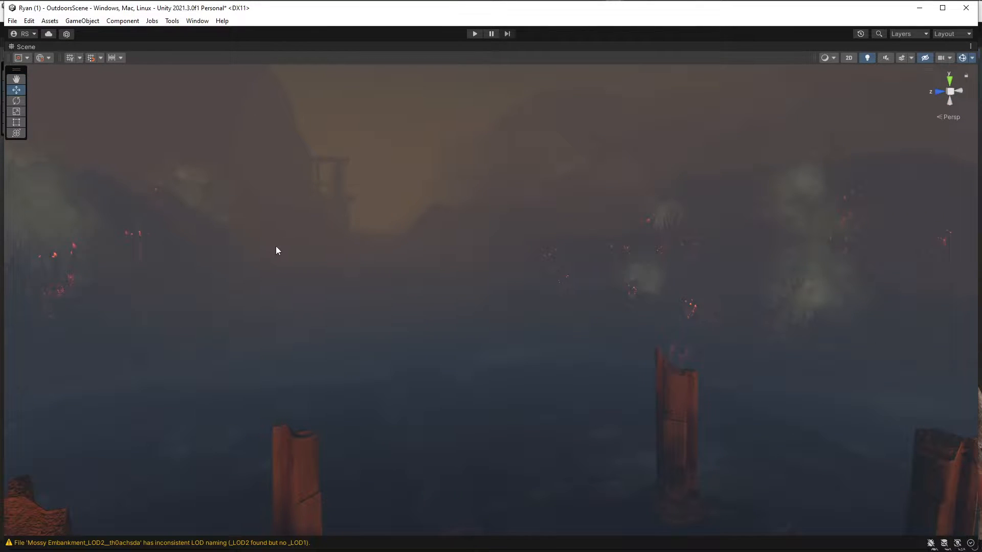
{"action": "right_click_drag", "start_coordinate": [289, 243], "coordinate": [348, 253]}
{"action": "right_click_drag", "start_coordinate": [320, 261], "coordinate": [336, 264]}
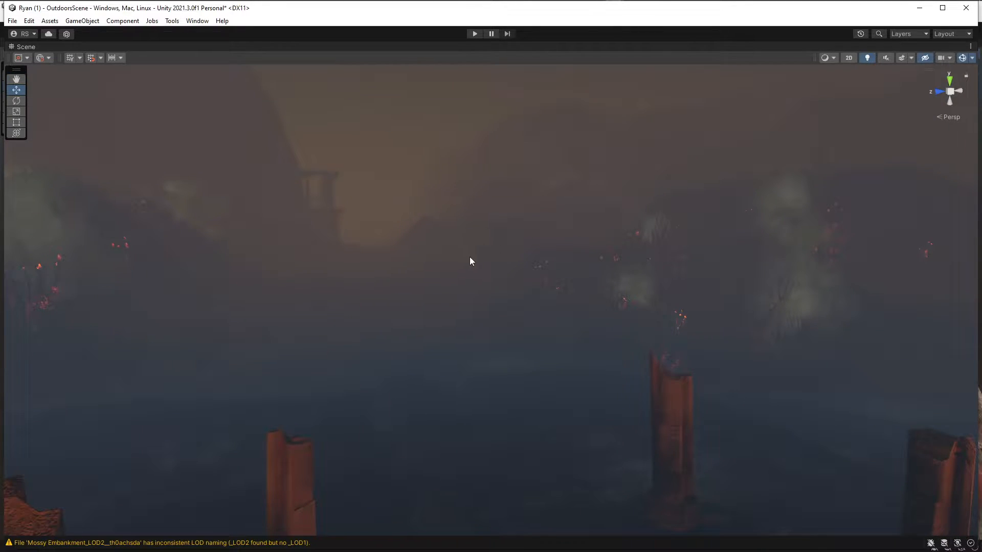
{"action": "right_click_drag", "start_coordinate": [508, 250], "coordinate": [291, 216]}
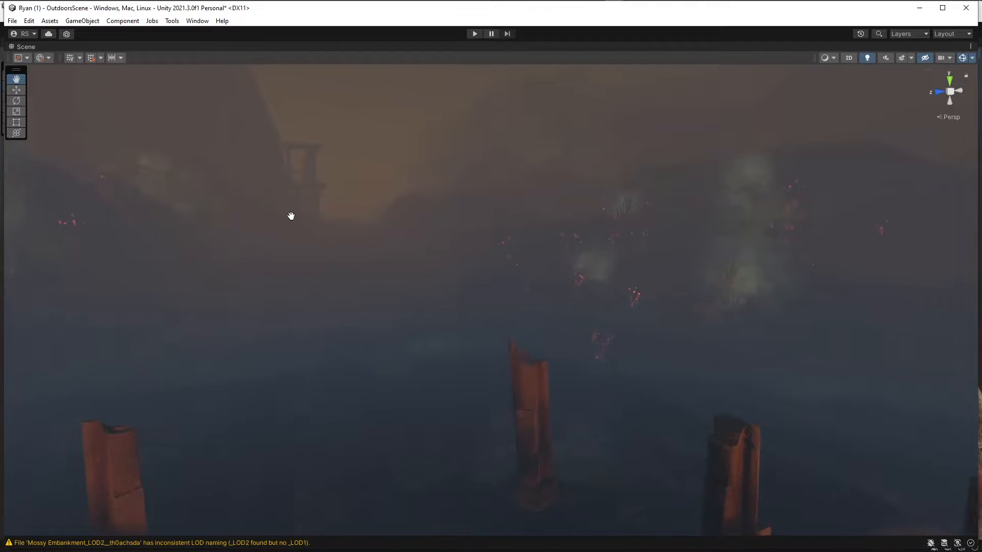
{"action": "right_click_drag", "start_coordinate": [464, 221], "coordinate": [545, 306]}
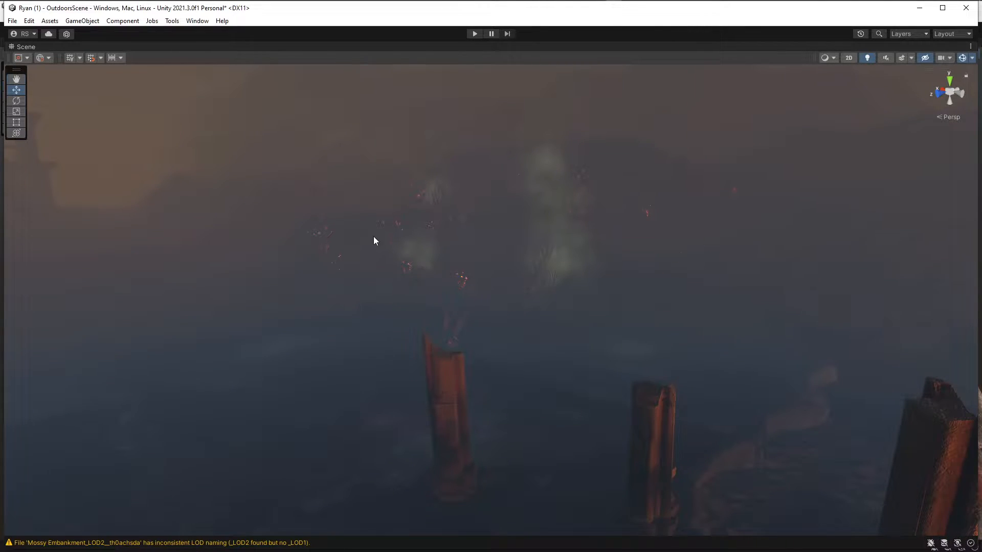
{"action": "scroll", "coordinate": [375, 234], "scroll_direction": "up", "scroll_amount": 4}
{"action": "right_click_drag", "start_coordinate": [508, 264], "coordinate": [620, 297]}
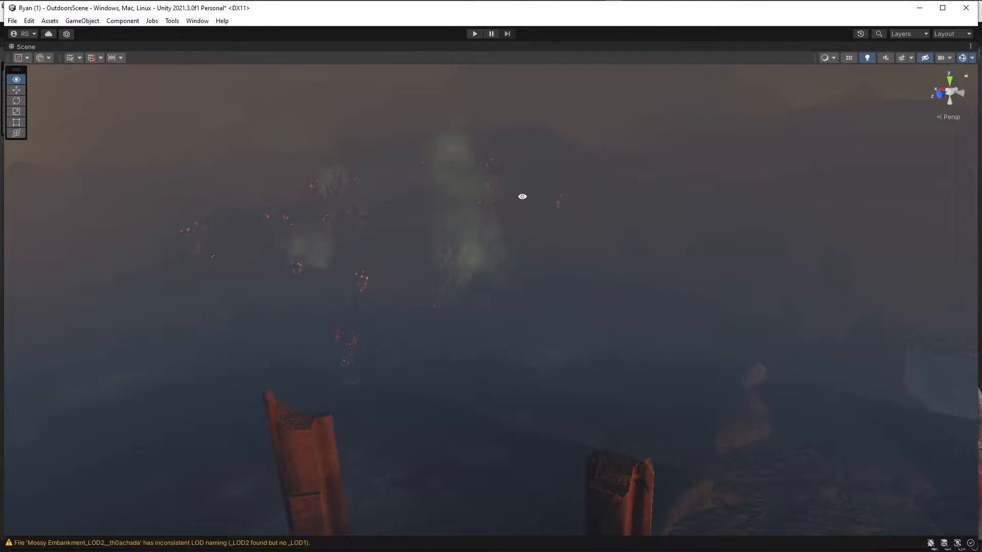
Survey the misty terrain and mountain silhouettes around the pillars, including the distant building and red glowing areas.
{"action": "right_click_drag", "start_coordinate": [270, 193], "coordinate": [331, 195]}
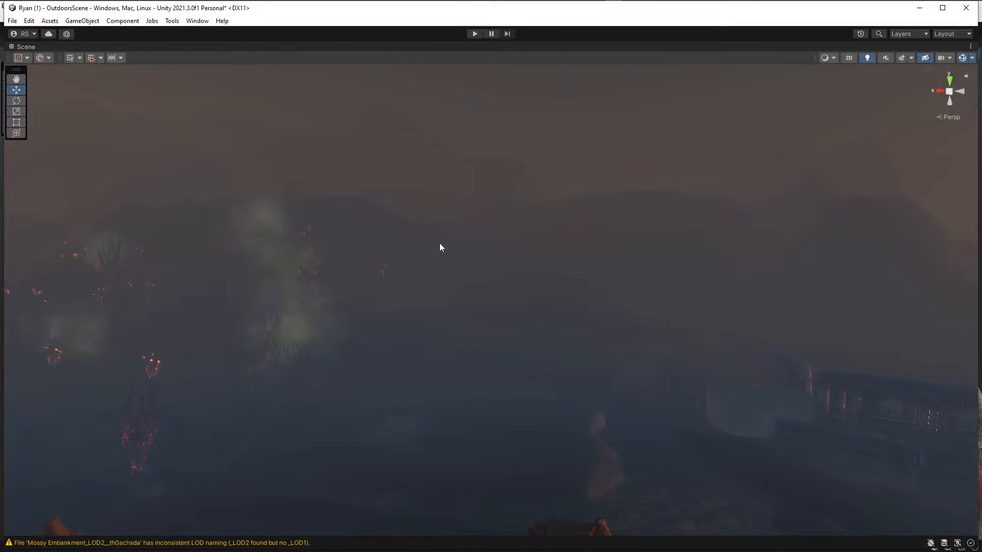
{"action": "right_click_drag", "start_coordinate": [443, 298], "coordinate": [479, 303]}
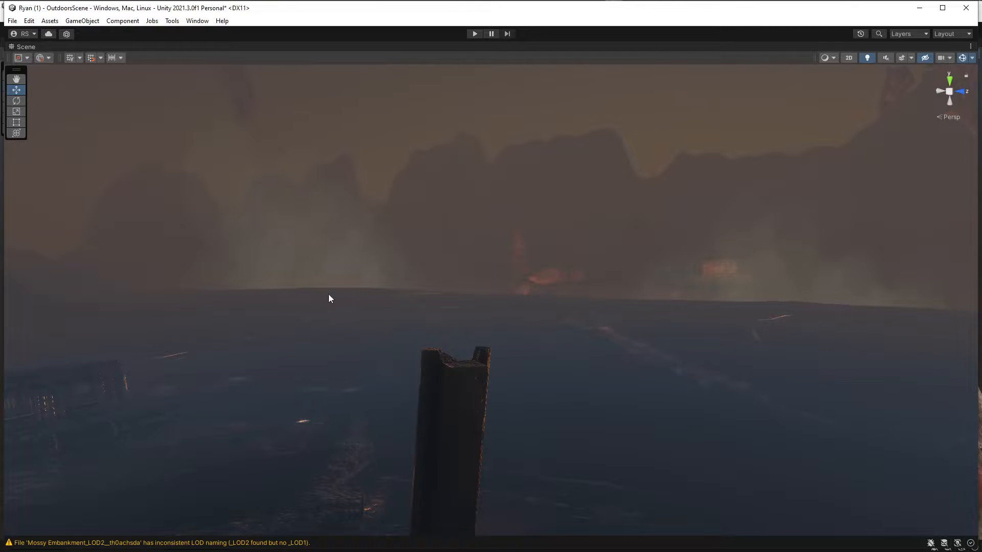
{"action": "right_click_drag", "start_coordinate": [400, 287], "coordinate": [400, 288]}
{"action": "right_click_drag", "start_coordinate": [508, 290], "coordinate": [350, 273]}
{"action": "right_click_drag", "start_coordinate": [466, 249], "coordinate": [652, 238]}
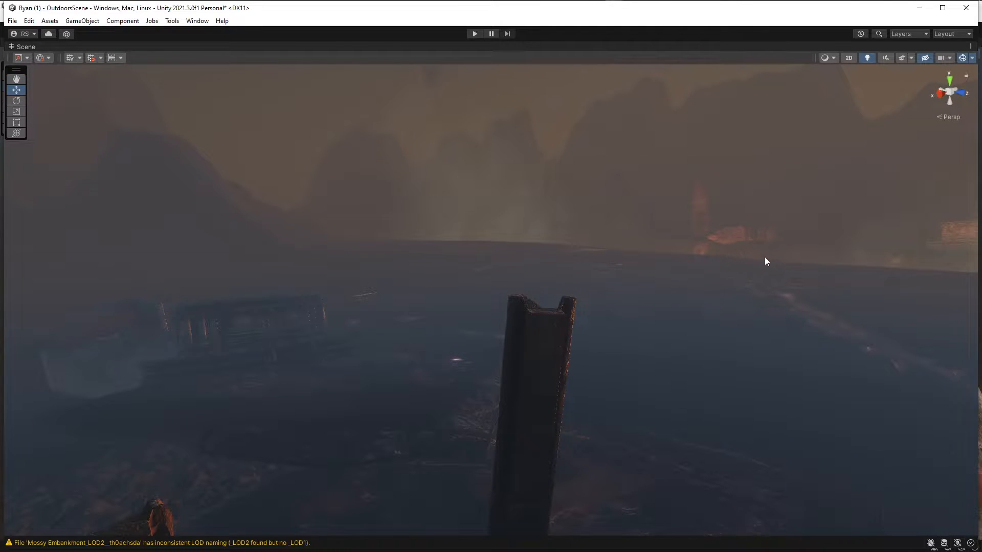
{"action": "right_click_drag", "start_coordinate": [556, 256], "coordinate": [639, 225]}
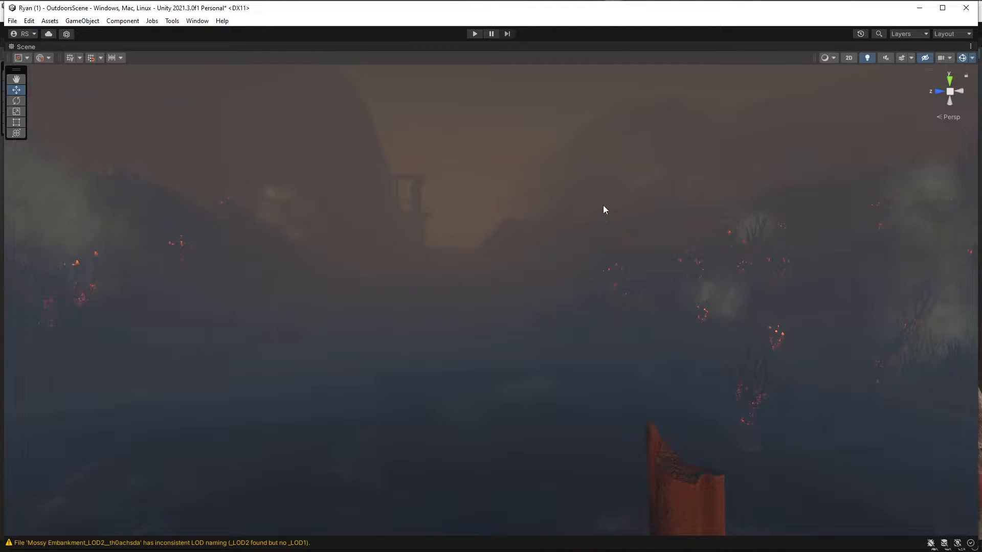
Restore the full editor layout and disable the Volume component on Sky and Fog Global Volume.
{"action": "left_click", "coordinate": [971, 47]}
{"action": "left_click", "coordinate": [897, 67]}
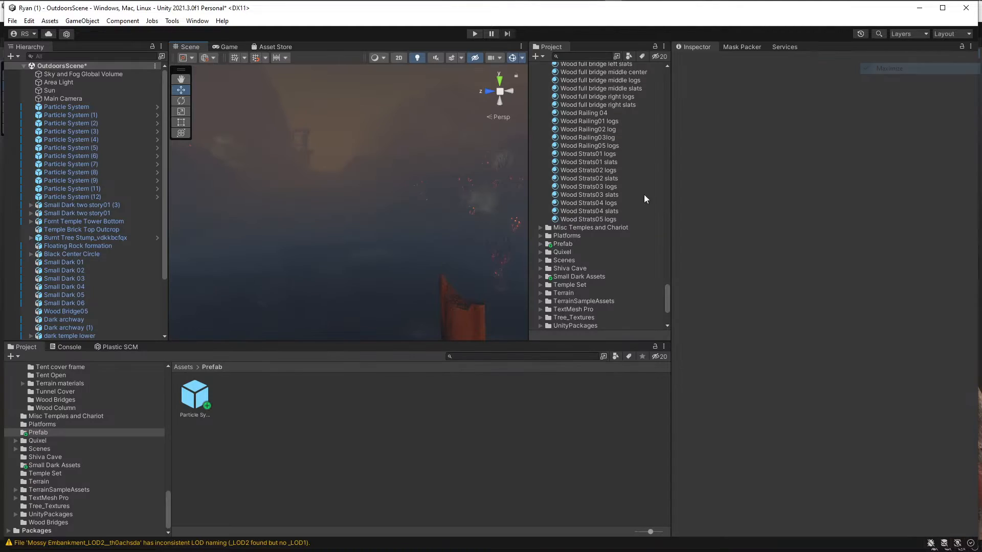
{"action": "left_click", "coordinate": [51, 75]}
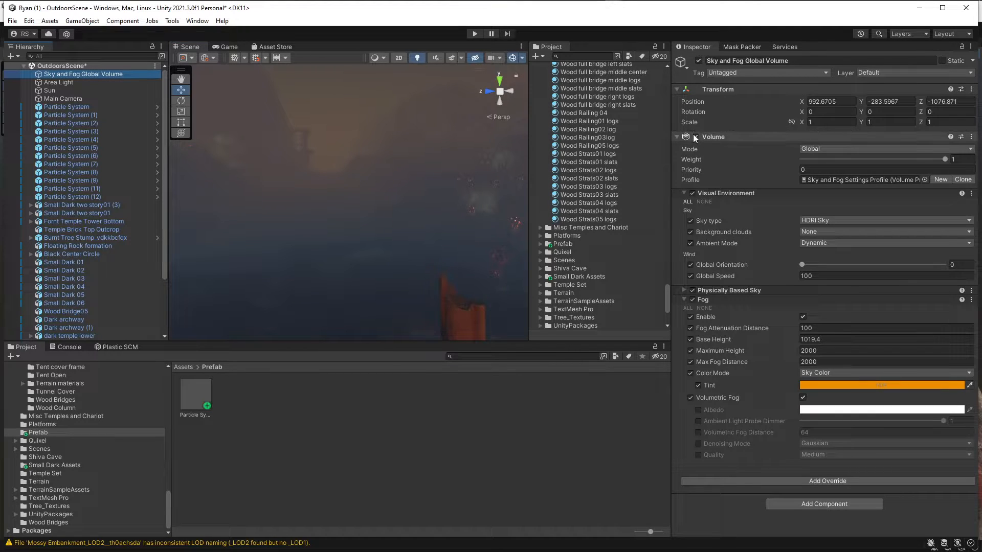
{"action": "left_click", "coordinate": [695, 136]}
Examine the pillared circular platform without fog, along with its surrounding ground slabs and the nearby small buildings.
{"action": "scroll", "coordinate": [335, 186], "scroll_direction": "down", "scroll_amount": 4}
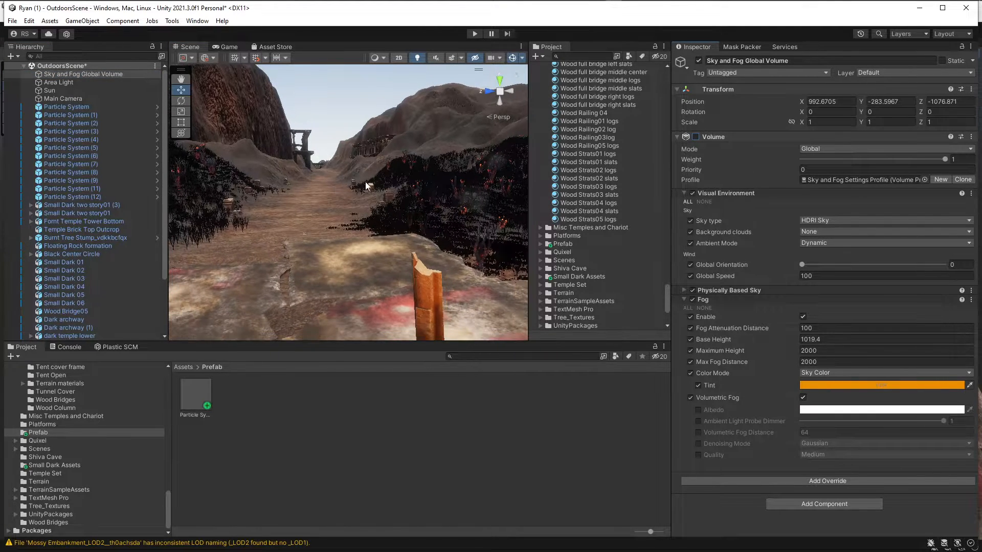
{"action": "right_click_drag", "start_coordinate": [336, 186], "coordinate": [352, 205]}
{"action": "scroll", "coordinate": [358, 205], "scroll_direction": "down", "scroll_amount": 4}
{"action": "scroll", "coordinate": [364, 204], "scroll_direction": "down", "scroll_amount": 6}
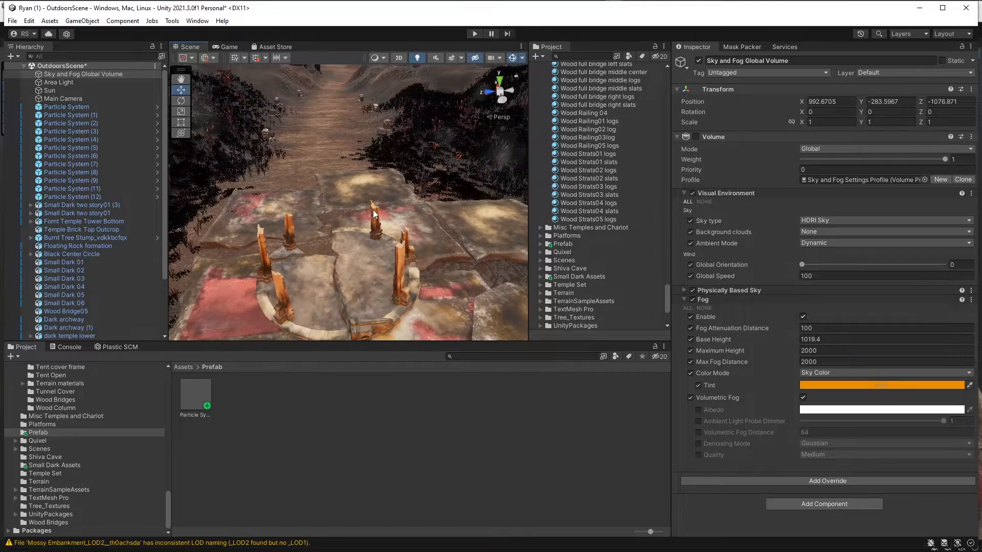
{"action": "scroll", "coordinate": [385, 206], "scroll_direction": "up", "scroll_amount": 4}
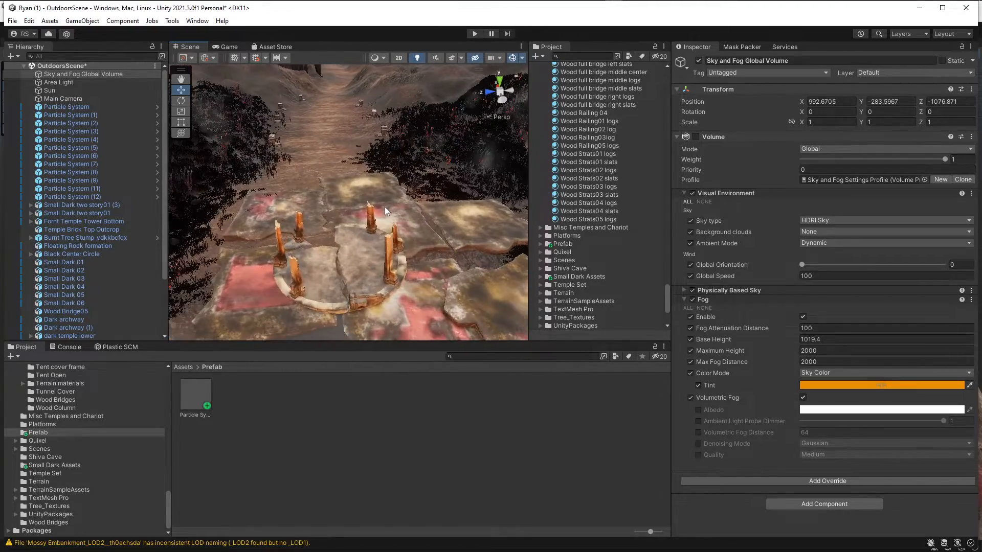
{"action": "scroll", "coordinate": [385, 207], "scroll_direction": "down", "scroll_amount": 6}
{"action": "right_click_drag", "start_coordinate": [384, 200], "coordinate": [398, 197]}
{"action": "left_click_drag", "start_coordinate": [398, 196], "coordinate": [388, 98], "text": "alt"}
{"action": "left_click_drag", "start_coordinate": [395, 158], "coordinate": [597, 197], "text": "alt"}
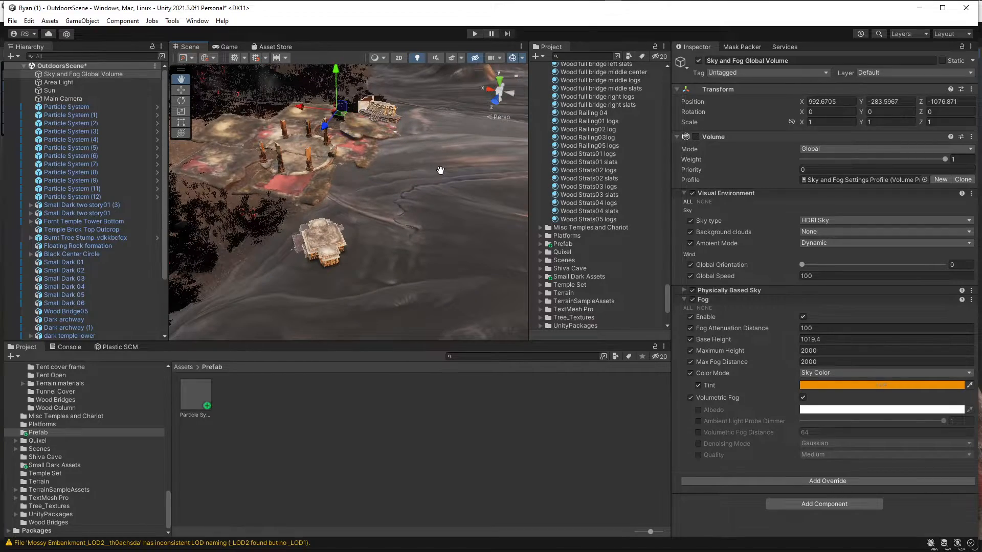
{"action": "middle_click_drag", "start_coordinate": [440, 170], "coordinate": [274, 193]}
{"action": "left_click_drag", "start_coordinate": [368, 187], "coordinate": [547, 162], "text": "alt"}
{"action": "left_click_drag", "start_coordinate": [452, 156], "coordinate": [359, 133], "text": "alt"}
Inspect the dark vegetation covering the hillside beside the path and its transition to the stone platform.
{"action": "scroll", "coordinate": [361, 131], "scroll_direction": "up", "scroll_amount": 4}
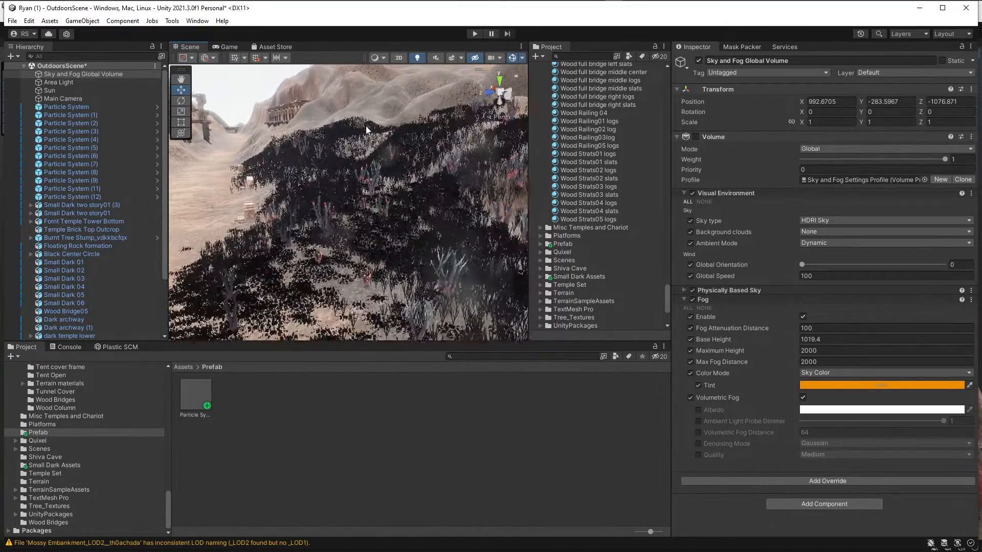
{"action": "left_click_drag", "start_coordinate": [399, 107], "coordinate": [384, 224], "text": "alt"}
{"action": "scroll", "coordinate": [391, 205], "scroll_direction": "up", "scroll_amount": 5}
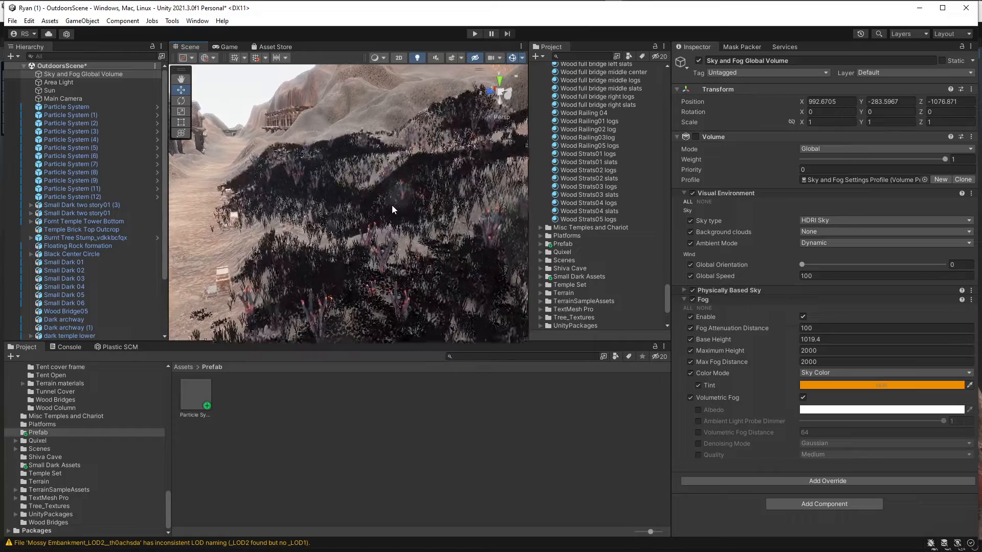
{"action": "scroll", "coordinate": [396, 201], "scroll_direction": "down", "scroll_amount": 4}
{"action": "scroll", "coordinate": [392, 235], "scroll_direction": "down", "scroll_amount": 8}
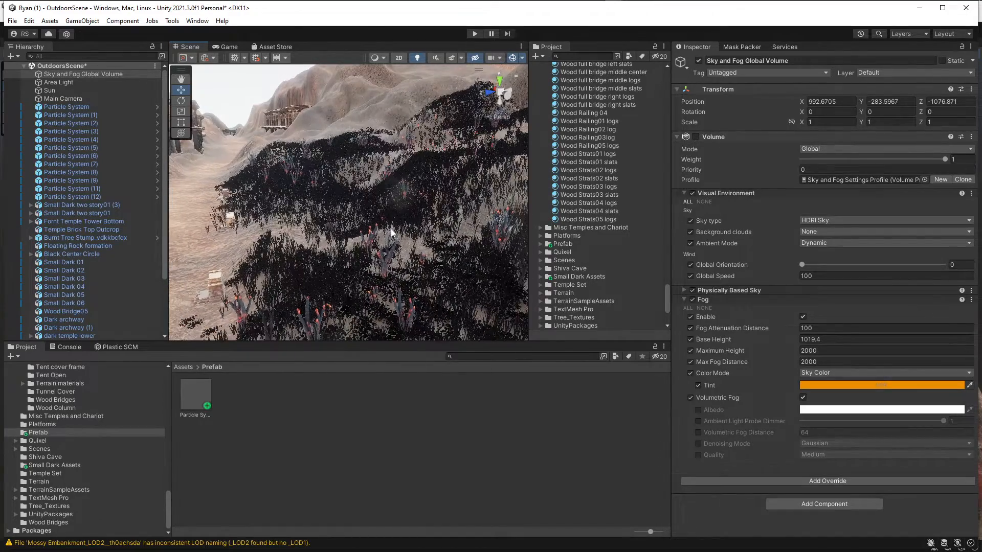
{"action": "scroll", "coordinate": [404, 235], "scroll_direction": "down", "scroll_amount": 6}
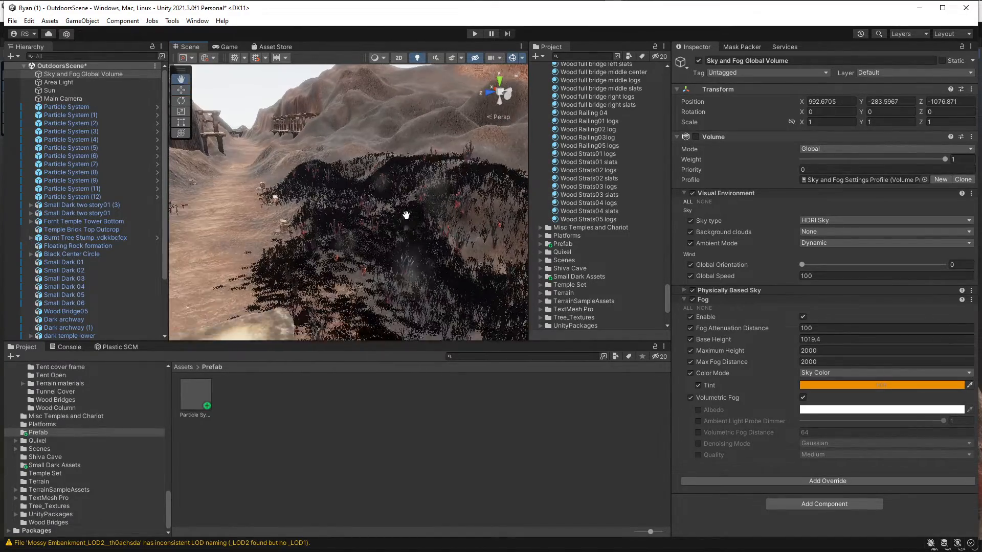
{"action": "scroll", "coordinate": [409, 148], "scroll_direction": "down", "scroll_amount": 3}
{"action": "scroll", "coordinate": [403, 171], "scroll_direction": "up", "scroll_amount": 3}
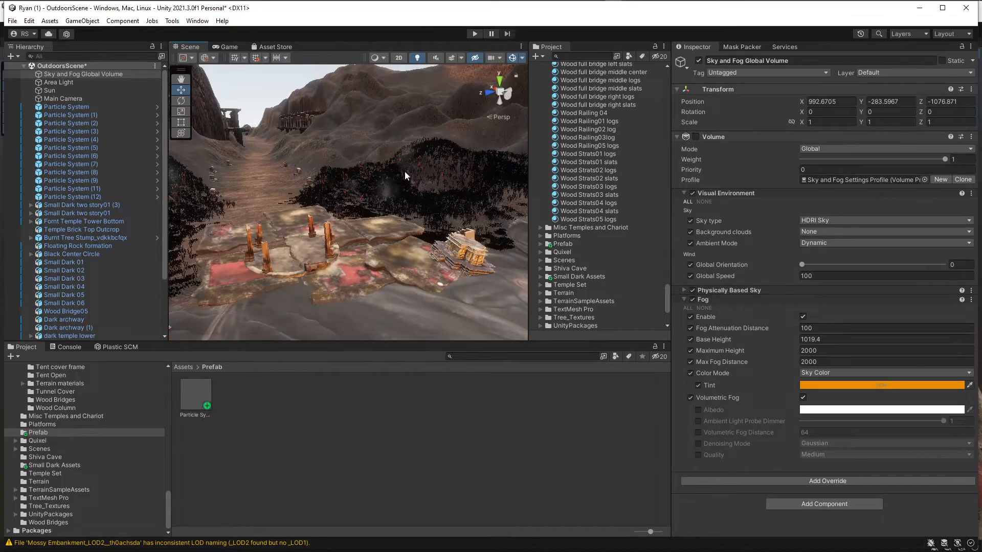
{"action": "scroll", "coordinate": [404, 183], "scroll_direction": "down", "scroll_amount": 3}
{"action": "scroll", "coordinate": [410, 178], "scroll_direction": "up", "scroll_amount": 6}
{"action": "scroll", "coordinate": [415, 184], "scroll_direction": "up", "scroll_amount": 7}
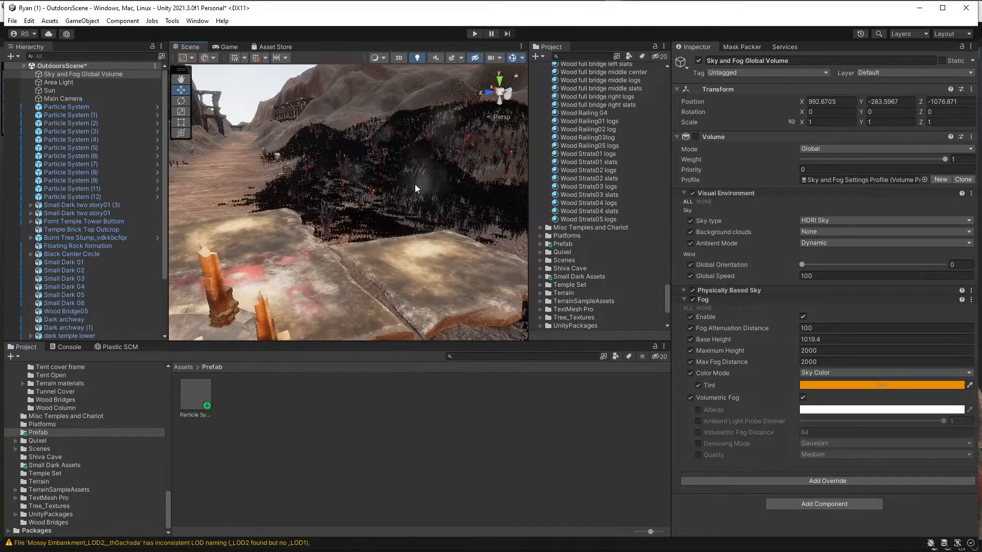
{"action": "right_click_drag", "start_coordinate": [413, 190], "coordinate": [378, 203]}
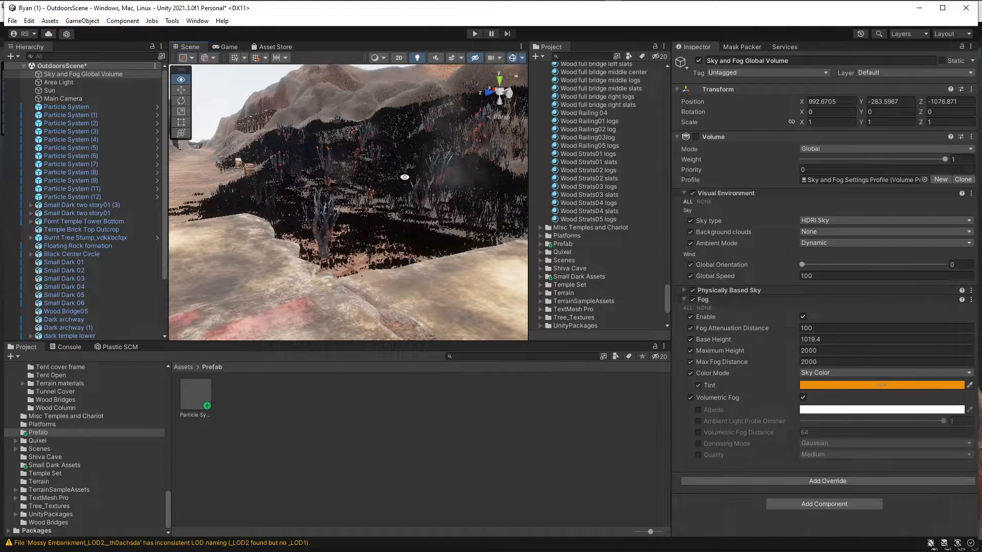
Follow the dirt path through the valley to examine the wooden bridge structures between the cliffs.
{"action": "right_click_drag", "start_coordinate": [415, 179], "coordinate": [363, 167]}
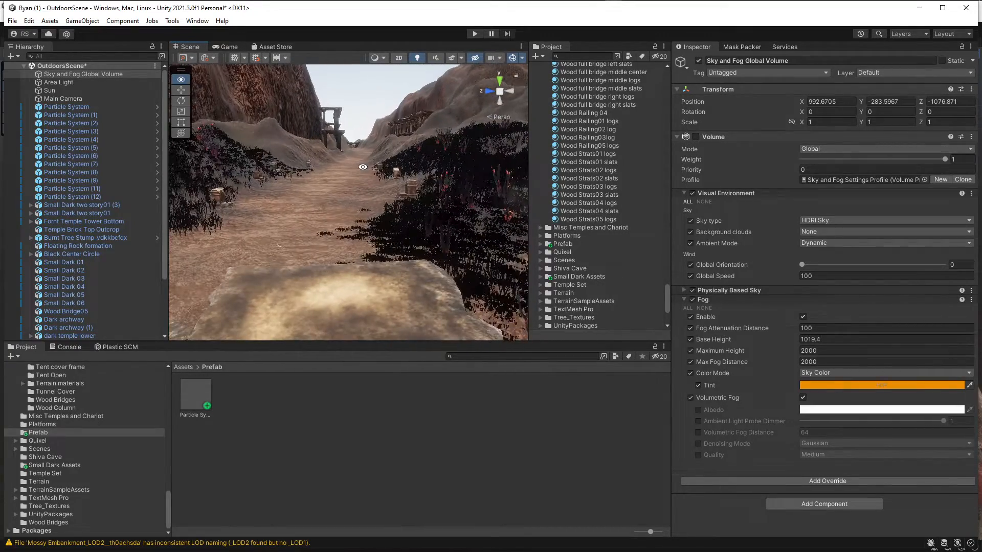
{"action": "middle_click_drag", "start_coordinate": [362, 167], "coordinate": [372, 248]}
{"action": "middle_click_drag", "start_coordinate": [371, 164], "coordinate": [351, 243]}
{"action": "middle_click_drag", "start_coordinate": [358, 136], "coordinate": [328, 237]}
{"action": "right_click_drag", "start_coordinate": [365, 166], "coordinate": [363, 169]}
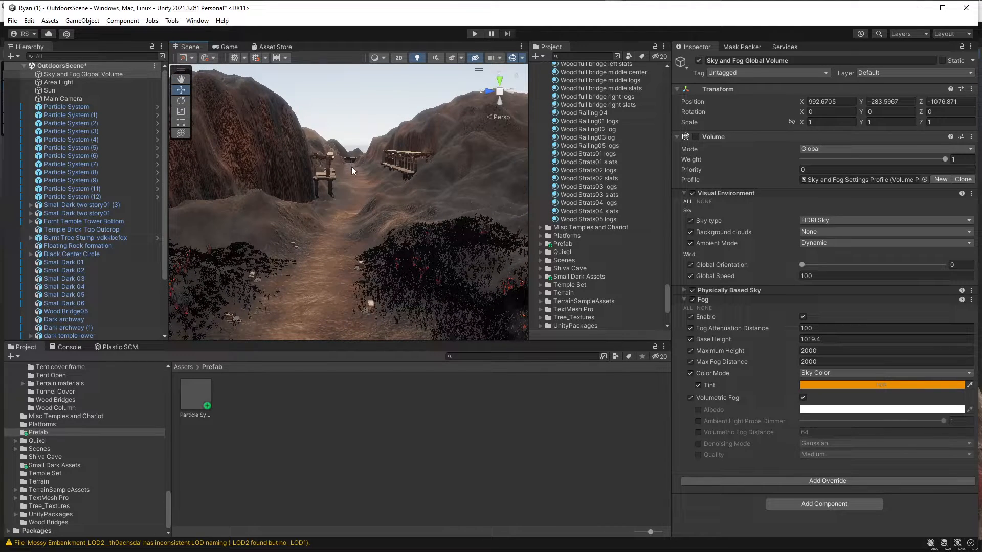
{"action": "mouse_move", "coordinate": [350, 165]}
{"action": "middle_mouse_down"}
{"action": "mouse_move", "coordinate": [321, 184]}
{"action": "mouse_move", "coordinate": [277, 256]}
{"action": "middle_mouse_up"}
{"action": "middle_click_drag", "start_coordinate": [365, 145], "coordinate": [319, 224]}
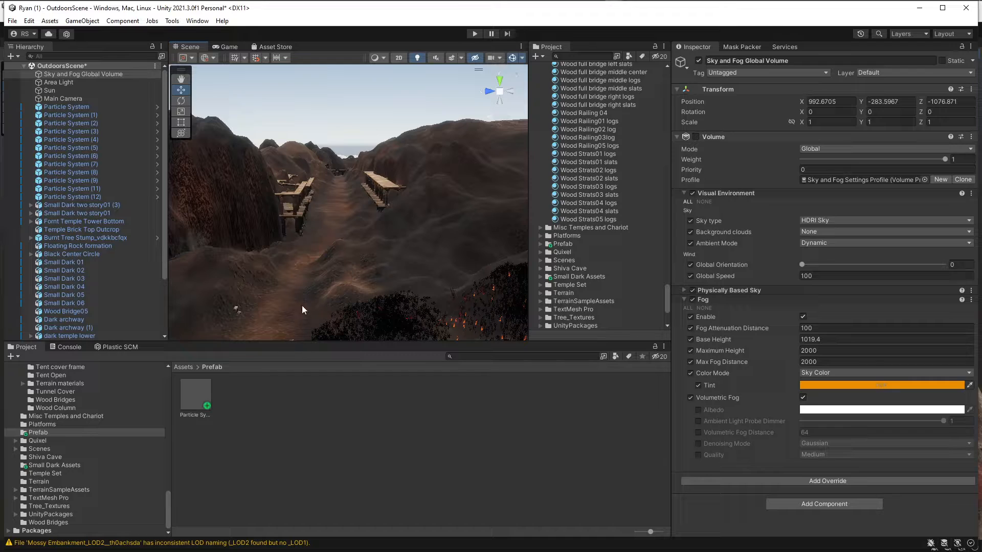
Select the Small Dark 02 piece beside the path and the dark temple middle piece beyond the glowing canyon.
{"action": "right_click_drag", "start_coordinate": [343, 269], "coordinate": [381, 247]}
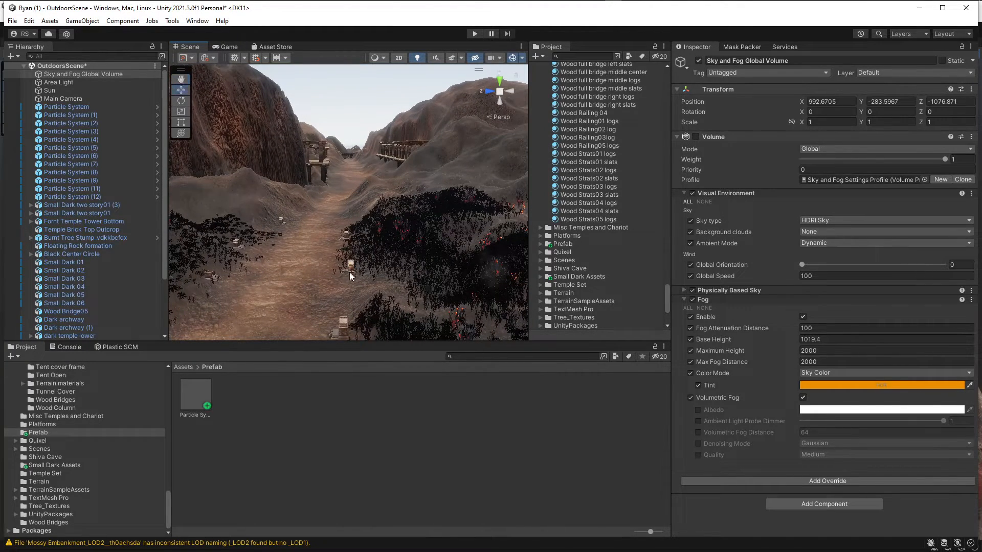
{"action": "left_click", "coordinate": [351, 272]}
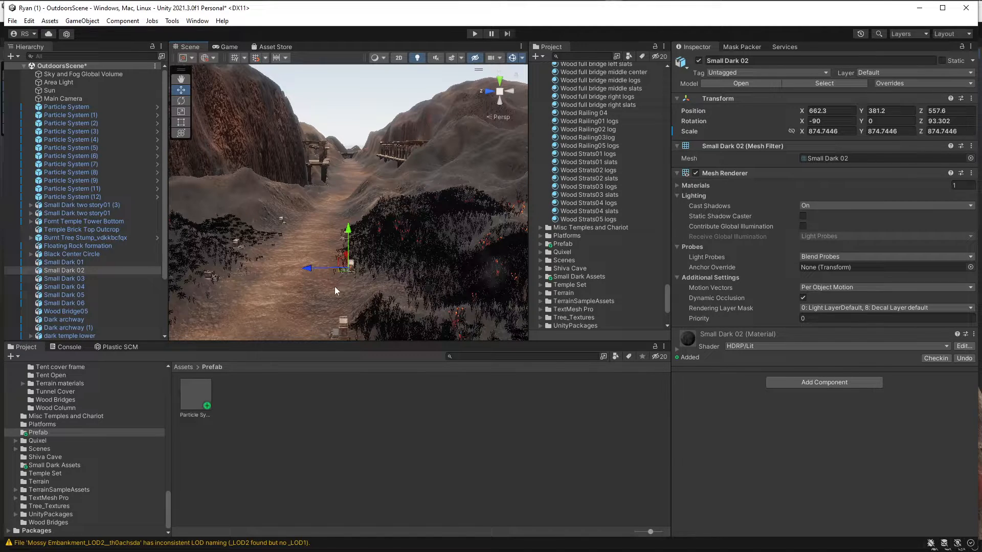
{"action": "scroll", "coordinate": [334, 287], "scroll_direction": "down", "scroll_amount": 5}
{"action": "left_click_drag", "start_coordinate": [335, 289], "coordinate": [582, 260], "text": "alt"}
{"action": "left_click_drag", "start_coordinate": [467, 225], "coordinate": [202, 258], "text": "alt"}
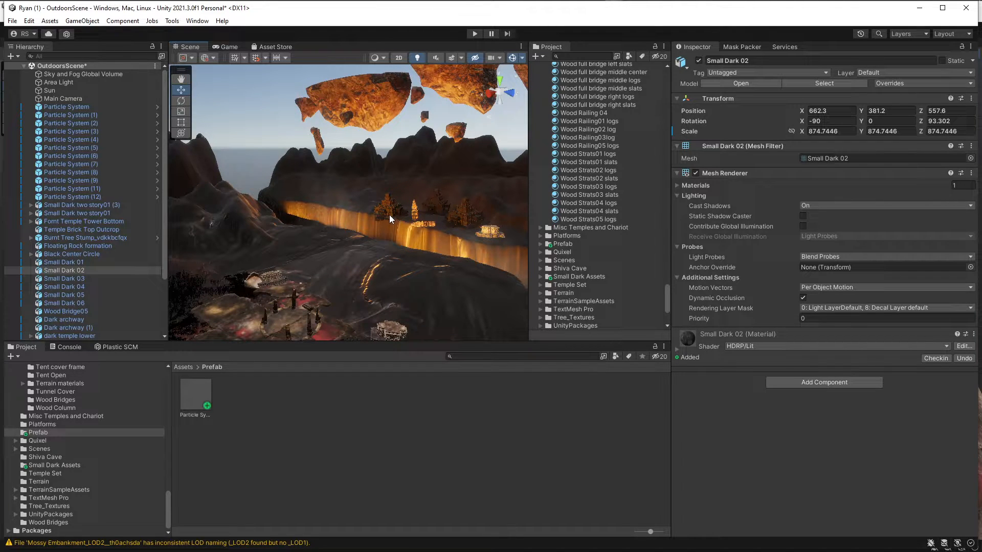
{"action": "scroll", "coordinate": [384, 218], "scroll_direction": "up", "scroll_amount": 4}
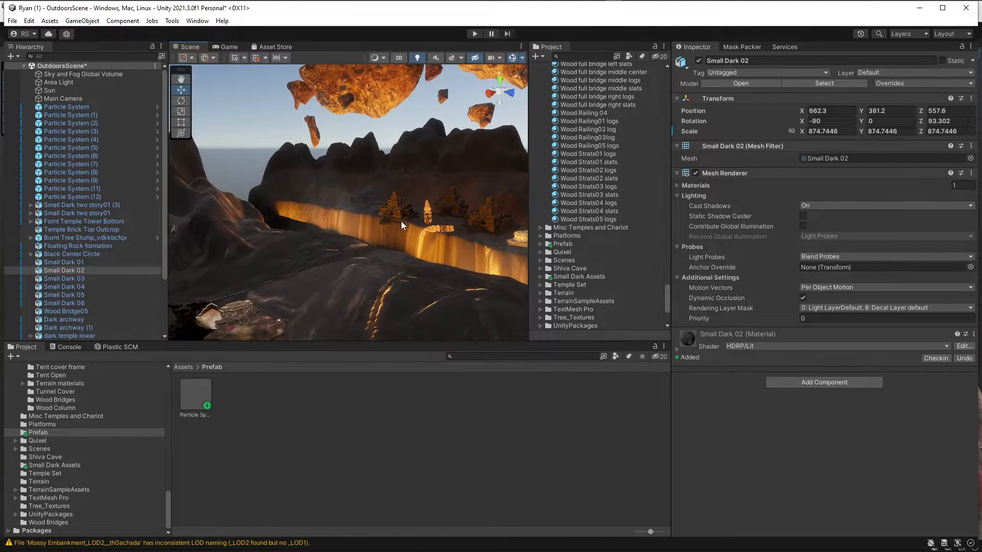
{"action": "left_click", "coordinate": [400, 210]}
{"action": "scroll", "coordinate": [401, 214], "scroll_direction": "up", "scroll_amount": 2}
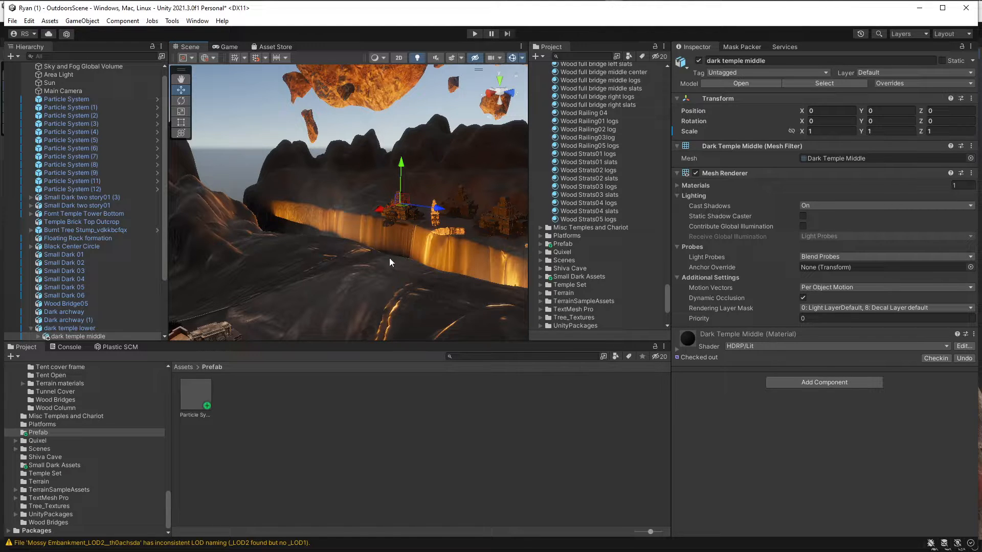
Select the individual Black ground slabs around the pillared circle one after another to show the platform's separate pieces.
{"action": "right_click_drag", "start_coordinate": [389, 259], "coordinate": [303, 274]}
{"action": "middle_click_drag", "start_coordinate": [335, 228], "coordinate": [455, 164]}
{"action": "right_click_drag", "start_coordinate": [455, 164], "coordinate": [389, 233]}
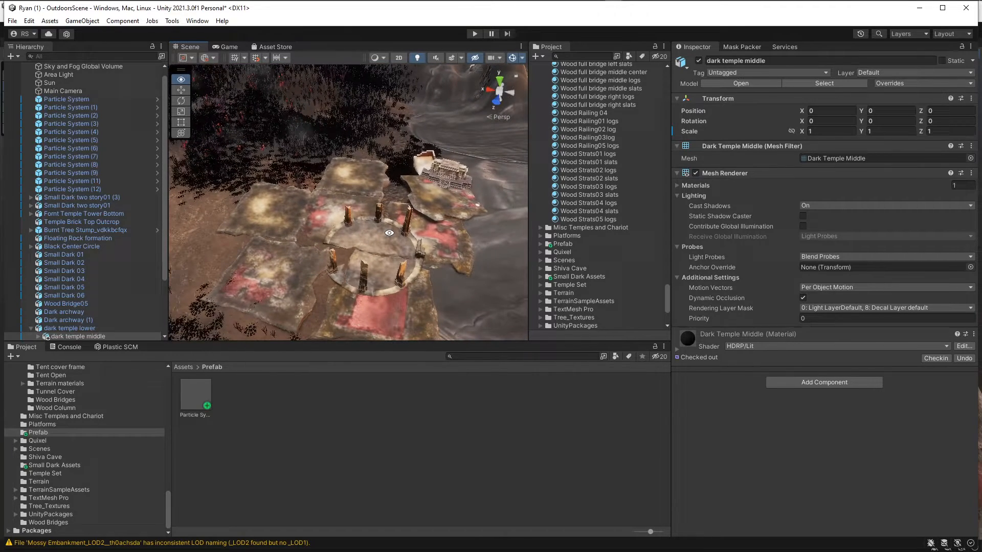
{"action": "left_click", "coordinate": [364, 190]}
{"action": "left_click", "coordinate": [318, 216]}
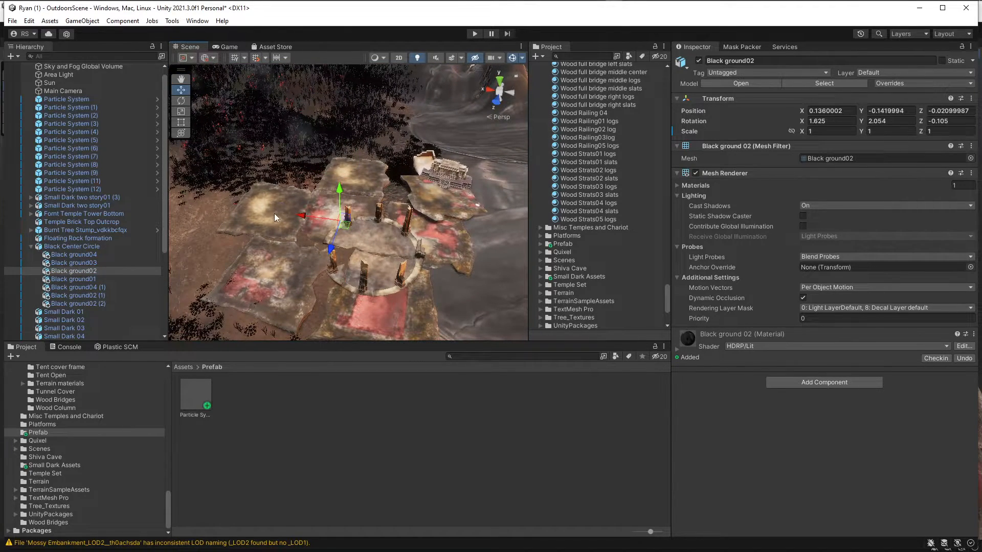
{"action": "left_click", "coordinate": [274, 213]}
{"action": "left_click", "coordinate": [307, 307]}
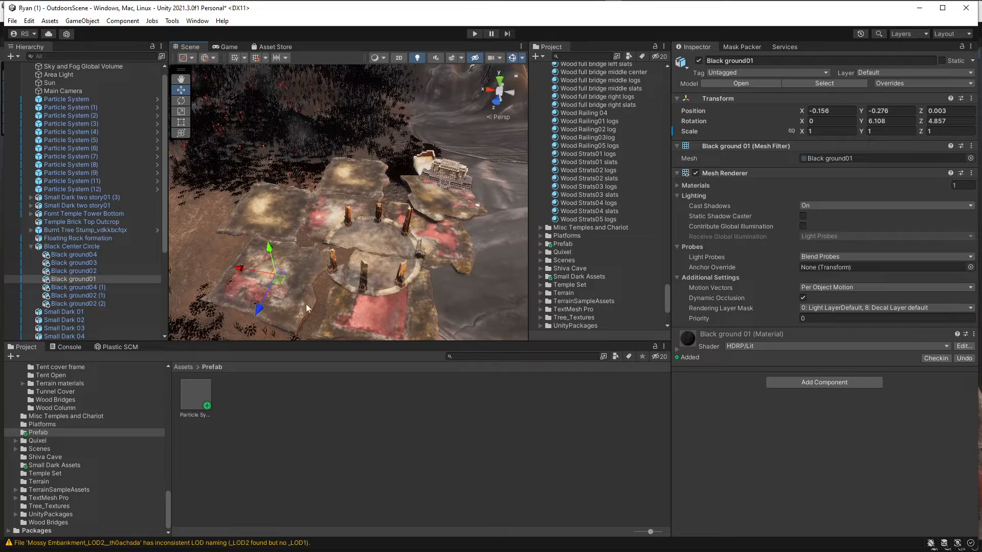
{"action": "left_click", "coordinate": [364, 312]}
{"action": "left_click", "coordinate": [445, 244]}
View the valley path beyond the platform, with vegetation on both sides and wooden structures at its far end.
{"action": "right_click_drag", "start_coordinate": [449, 211], "coordinate": [551, 254]}
{"action": "right_click_drag", "start_coordinate": [370, 260], "coordinate": [272, 261]}
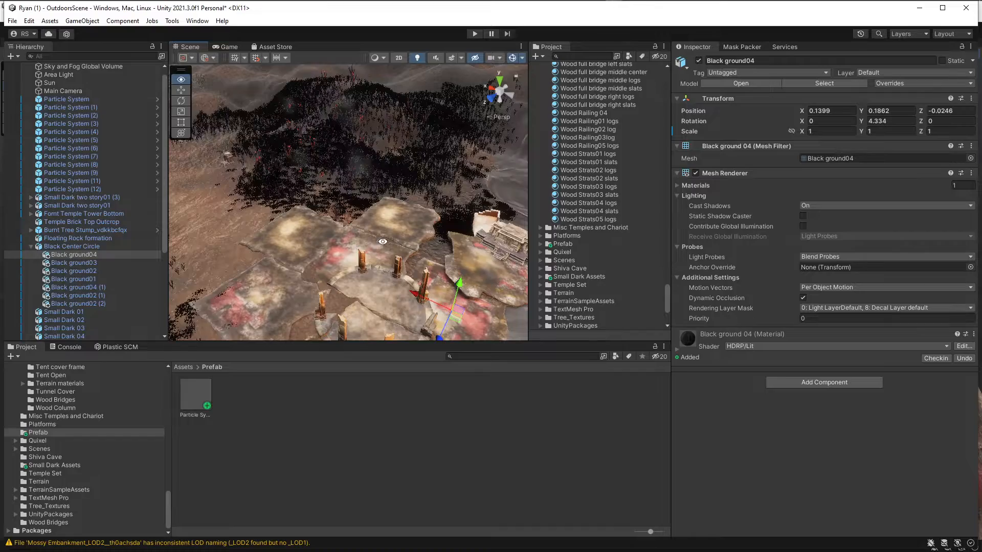
{"action": "right_click_drag", "start_coordinate": [383, 242], "coordinate": [357, 164]}
{"action": "mouse_move", "coordinate": [358, 164]}
{"action": "middle_mouse_down"}
{"action": "mouse_move", "coordinate": [420, 148]}
{"action": "mouse_move", "coordinate": [387, 155]}
{"action": "middle_mouse_up"}
{"action": "middle_click_drag", "start_coordinate": [403, 86], "coordinate": [337, 118]}
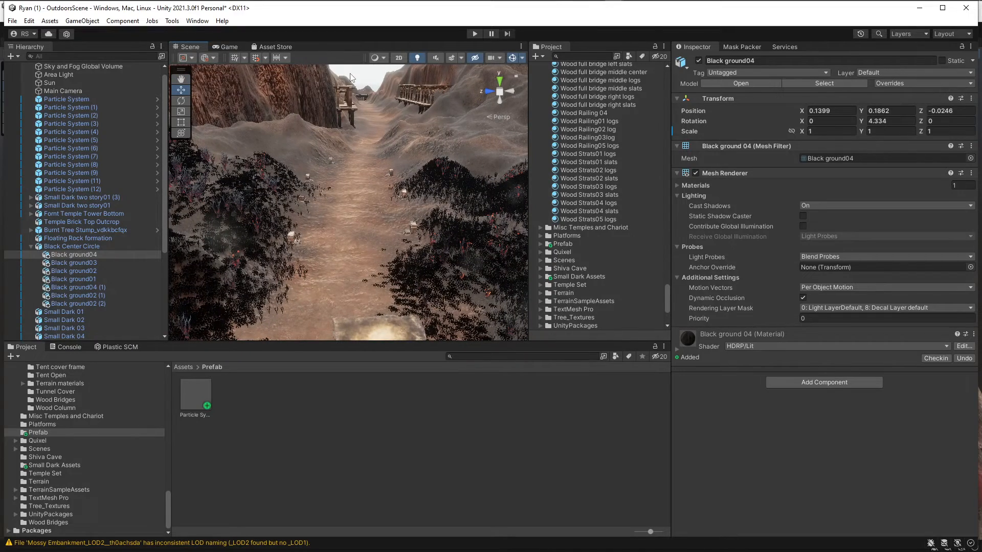
Select the Small Dark two story06 piece of the wooden structure beside the cliff and frame it in close view.
{"action": "left_click", "coordinate": [351, 100]}
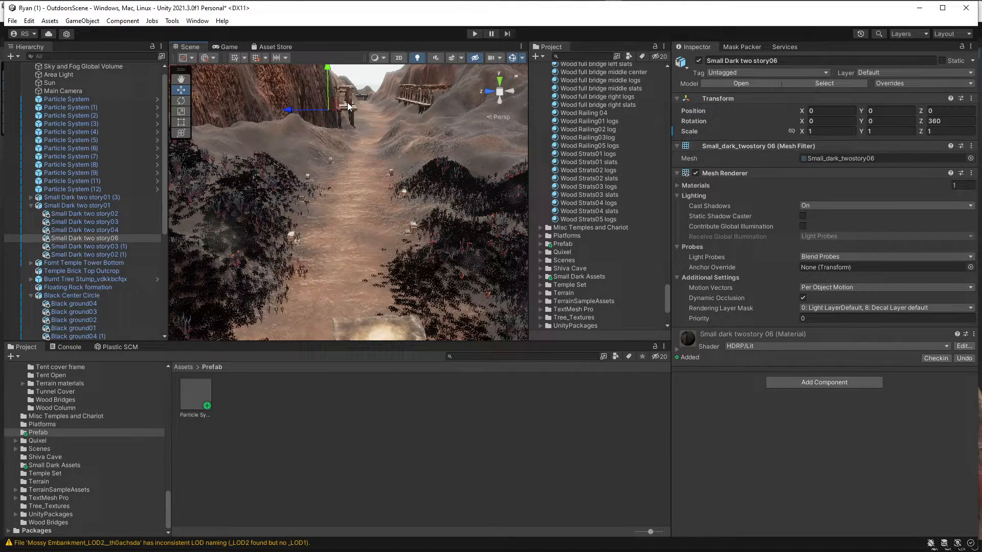
{"action": "key", "text": "f"}
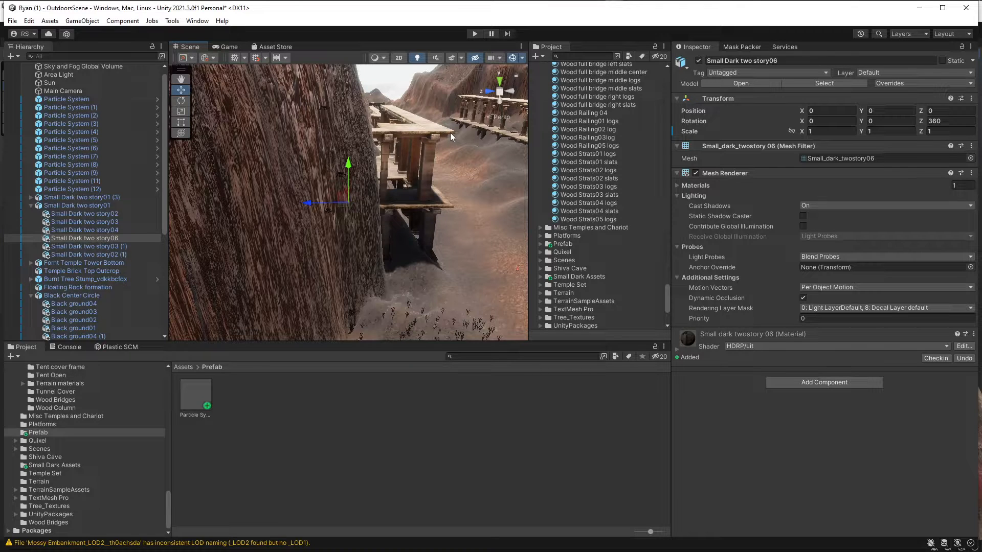
{"action": "right_click", "coordinate": [448, 134]}
{"action": "left_click", "coordinate": [431, 114]}
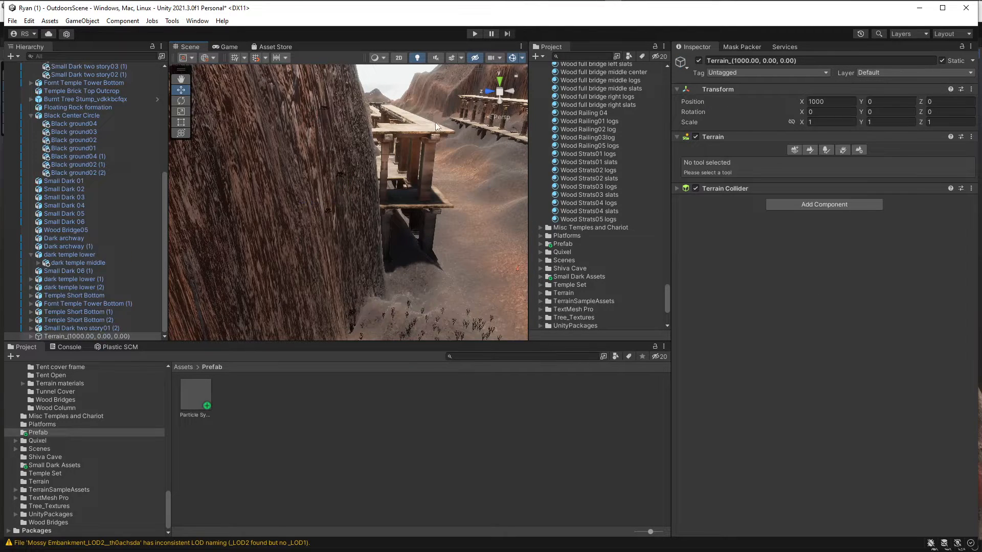
{"action": "left_click", "coordinate": [438, 130]}
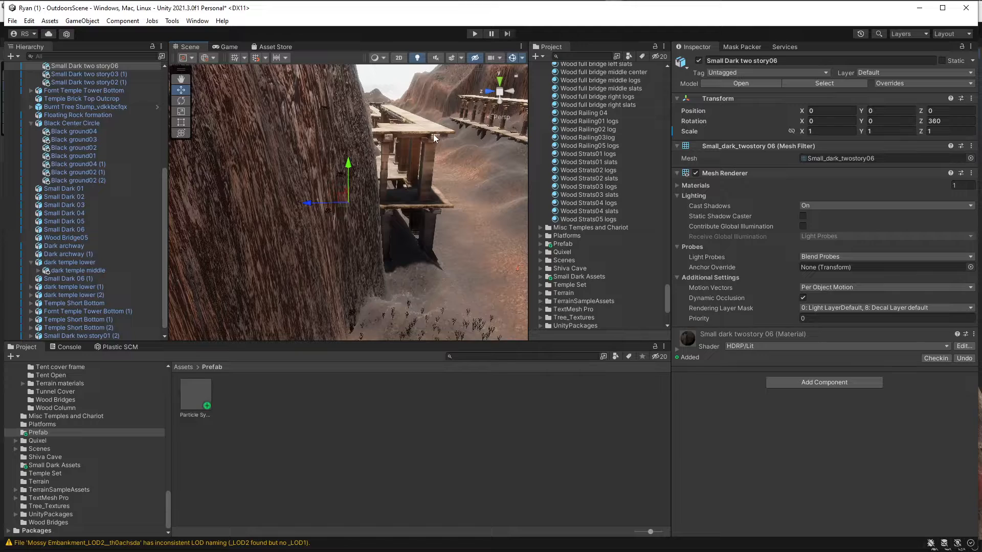
Examine the wooden walkways along both sides of the valley from above and from the vegetated path.
{"action": "middle_click_drag", "start_coordinate": [434, 133], "coordinate": [172, 313]}
{"action": "right_click_drag", "start_coordinate": [327, 162], "coordinate": [327, 161]}
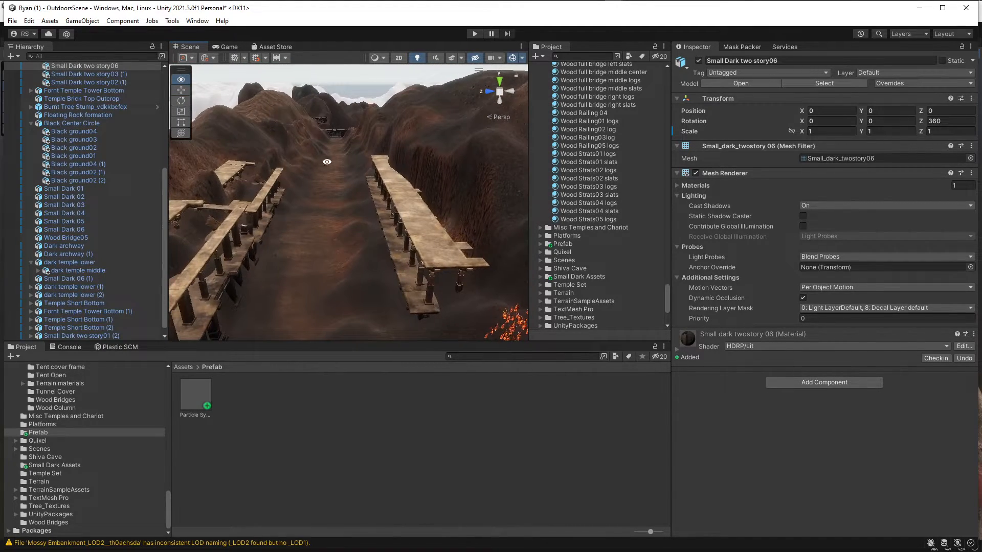
{"action": "mouse_move", "coordinate": [340, 211]}
{"action": "right_mouse_down"}
{"action": "mouse_move", "coordinate": [351, 158]}
{"action": "mouse_move", "coordinate": [336, 202]}
{"action": "mouse_move", "coordinate": [391, 224]}
{"action": "mouse_move", "coordinate": [391, 164]}
{"action": "mouse_move", "coordinate": [388, 332]}
{"action": "mouse_move", "coordinate": [389, 258]}
{"action": "right_mouse_up"}
{"action": "scroll", "coordinate": [389, 262], "scroll_direction": "up", "scroll_amount": 2}
{"action": "right_click_drag", "start_coordinate": [328, 281], "coordinate": [343, 335]}
{"action": "right_click_drag", "start_coordinate": [393, 260], "coordinate": [462, 213]}
{"action": "scroll", "coordinate": [367, 241], "scroll_direction": "down", "scroll_amount": 5}
{"action": "middle_click_drag", "start_coordinate": [462, 213], "coordinate": [410, 194]}
{"action": "scroll", "coordinate": [395, 239], "scroll_direction": "up", "scroll_amount": 3}
{"action": "right_click_drag", "start_coordinate": [410, 194], "coordinate": [400, 225]}
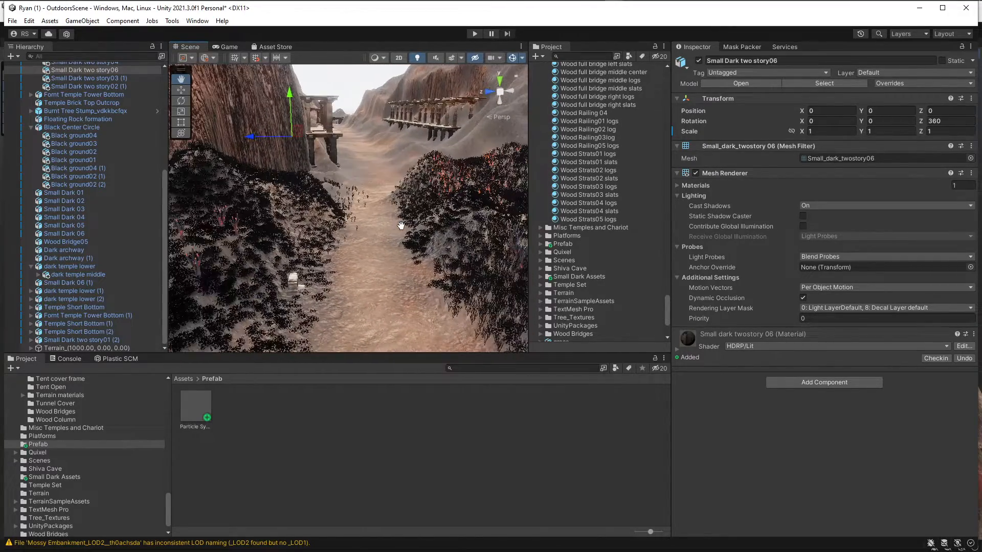
Look over the vegetation and stones along the dirt path, moving back to the stone ground slabs.
{"action": "scroll", "coordinate": [381, 225], "scroll_direction": "down", "scroll_amount": 4}
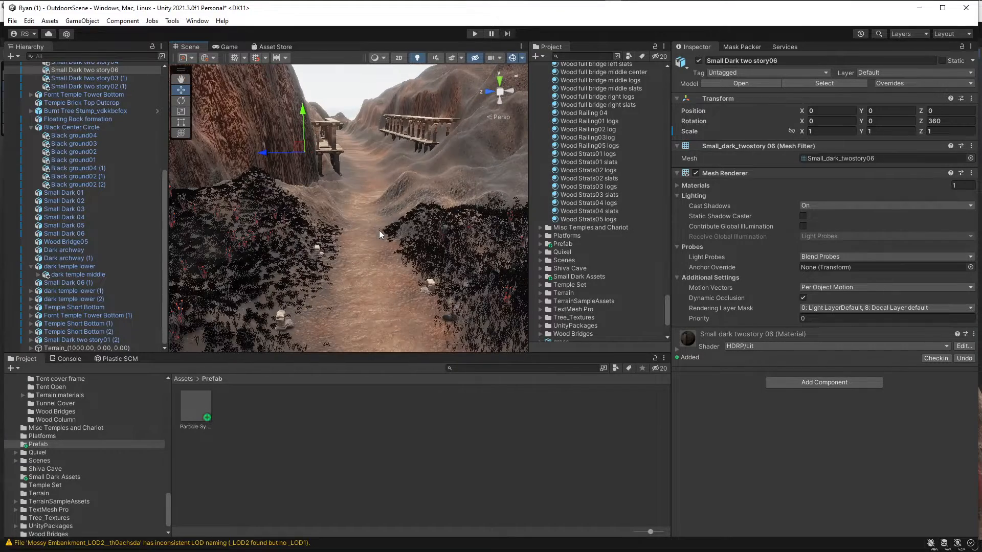
{"action": "middle_click_drag", "start_coordinate": [378, 230], "coordinate": [387, 208]}
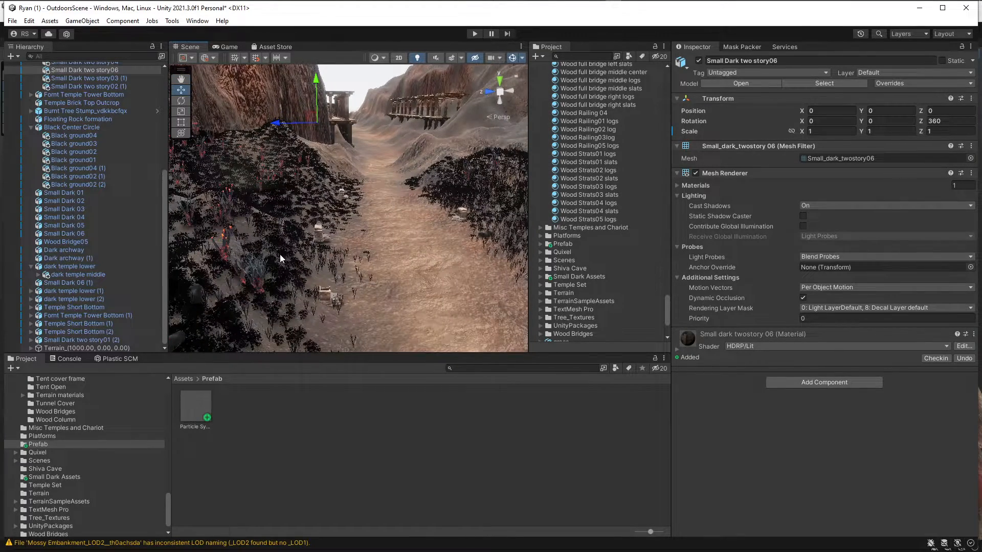
{"action": "scroll", "coordinate": [322, 253], "scroll_direction": "down", "scroll_amount": 3}
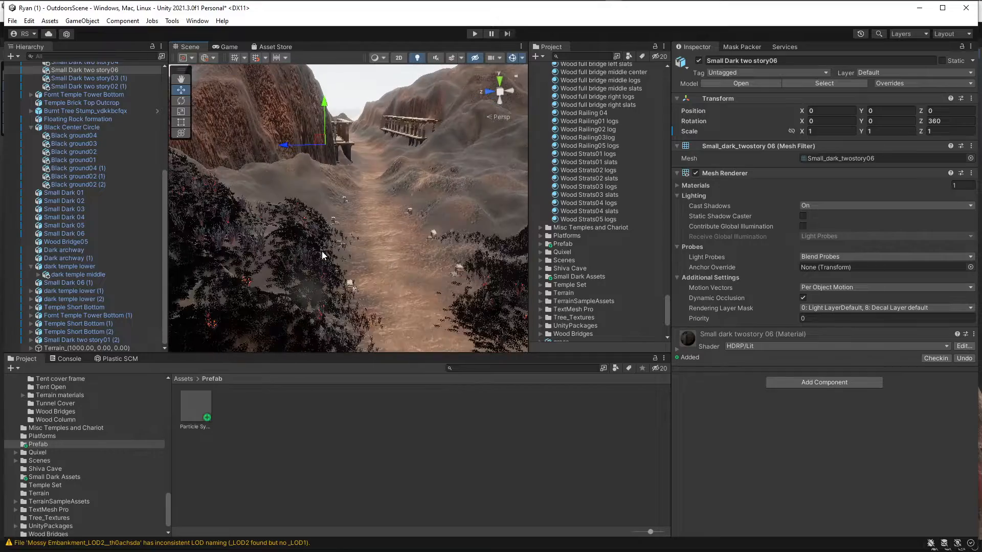
{"action": "middle_click_drag", "start_coordinate": [431, 225], "coordinate": [381, 225]}
{"action": "scroll", "coordinate": [382, 238], "scroll_direction": "down", "scroll_amount": 3}
{"action": "scroll", "coordinate": [383, 219], "scroll_direction": "up", "scroll_amount": 5}
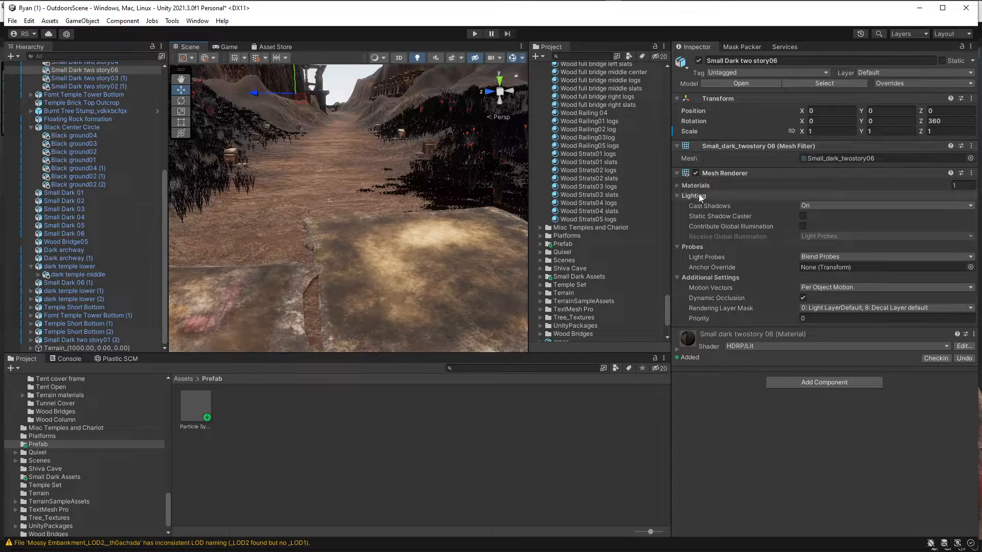
Enable the Volume component of the Sky and Fog Global Volume to turn the scene's fog on.
{"action": "scroll", "coordinate": [102, 78], "scroll_direction": "up", "scroll_amount": 7}
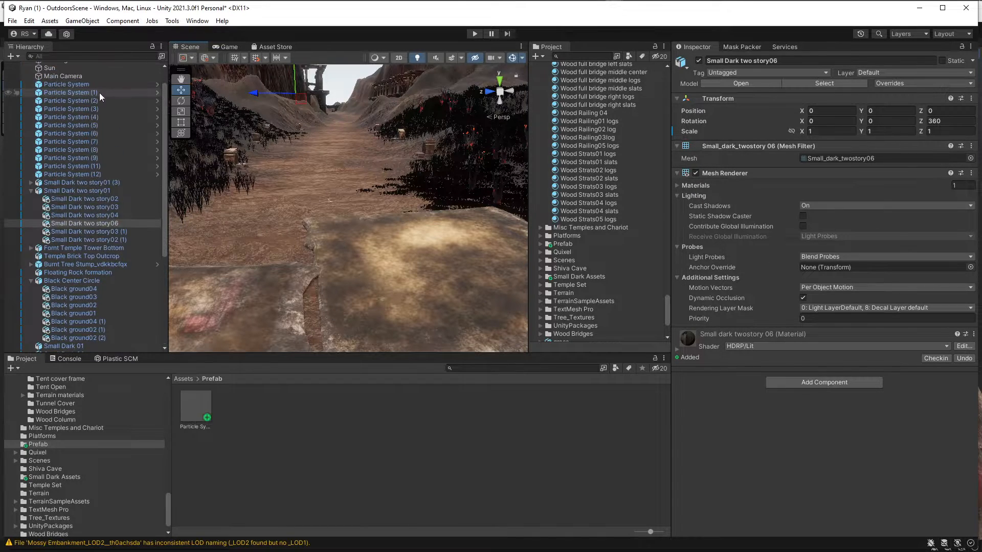
{"action": "left_click", "coordinate": [75, 74]}
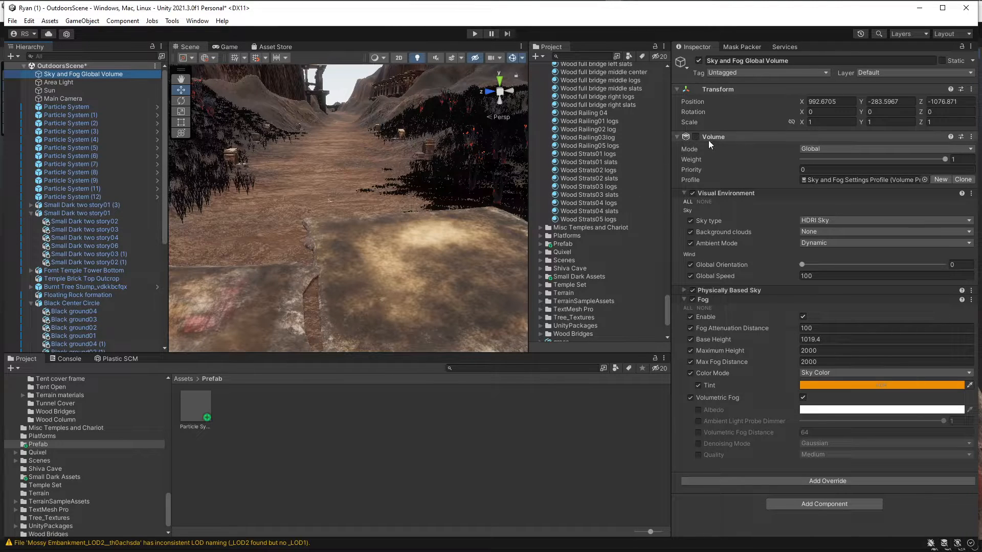
{"action": "left_click", "coordinate": [695, 136]}
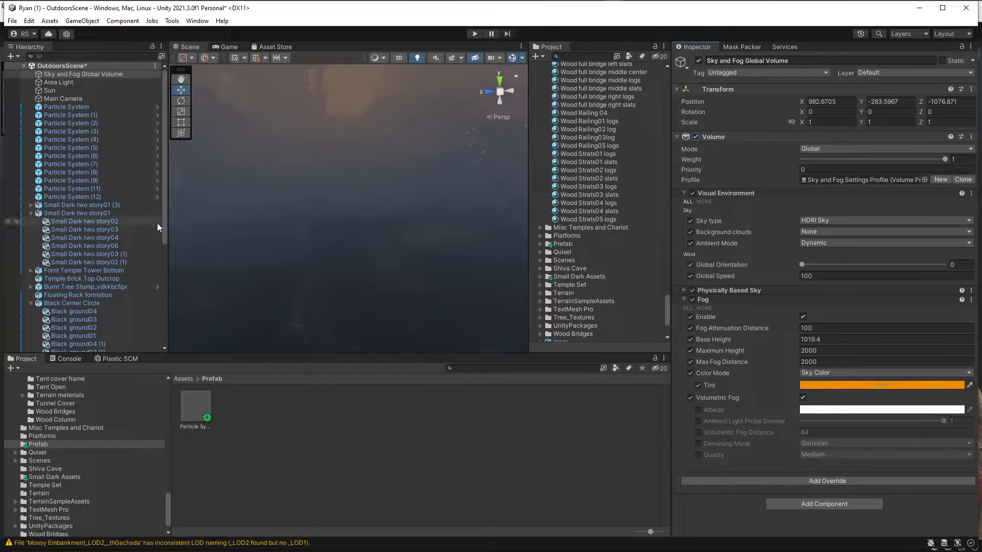
Select Particle System (1), (2) and (5) through (9) together so their effects play in the scene.
{"action": "left_click", "coordinate": [66, 124]}
{"action": "left_click", "coordinate": [75, 115], "text": "ctrl"}
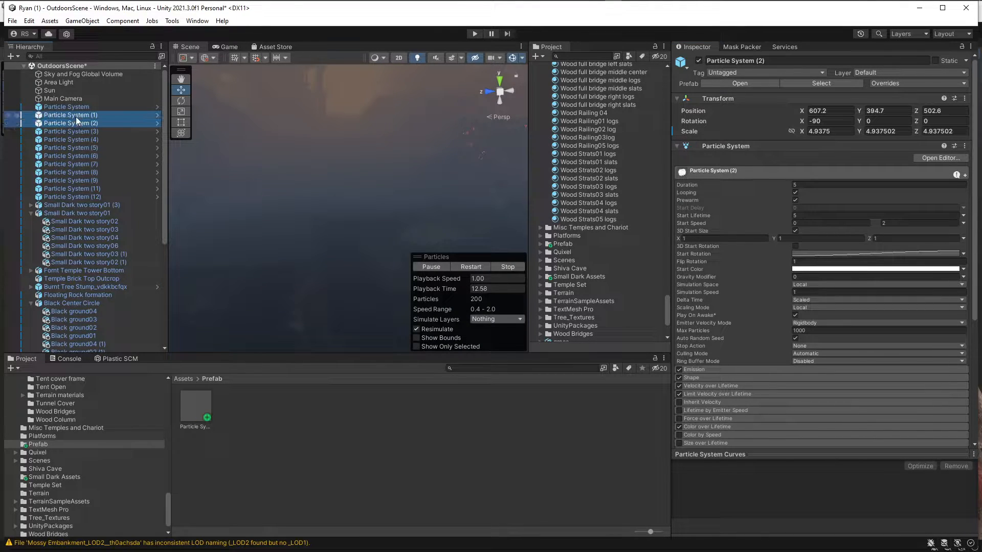
{"action": "left_click", "coordinate": [82, 155], "text": "shift"}
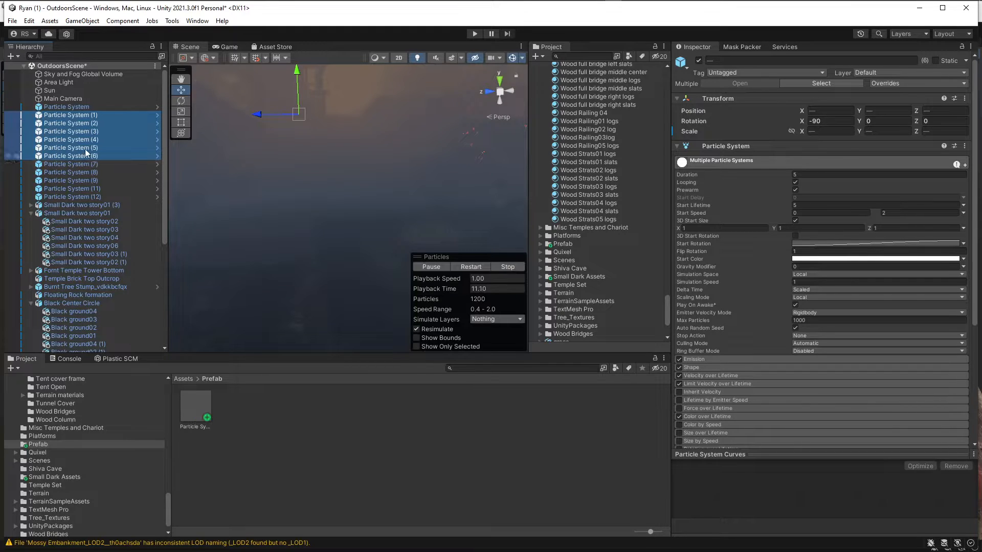
{"action": "left_click", "coordinate": [78, 115]}
{"action": "left_click", "coordinate": [79, 121], "text": "ctrl"}
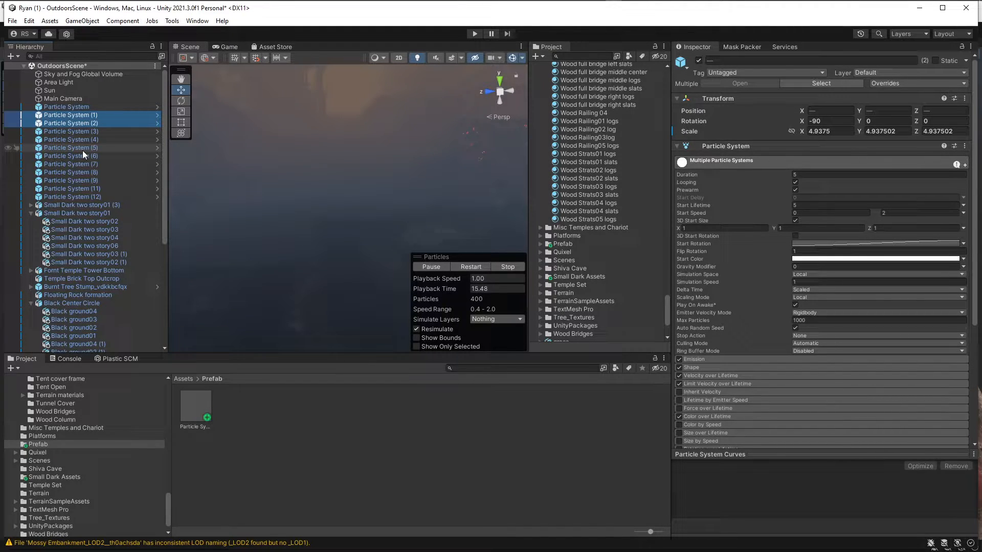
{"action": "left_click", "coordinate": [82, 147], "text": "ctrl"}
{"action": "left_click", "coordinate": [81, 156], "text": "ctrl"}
{"action": "left_click", "coordinate": [83, 163], "text": "ctrl"}
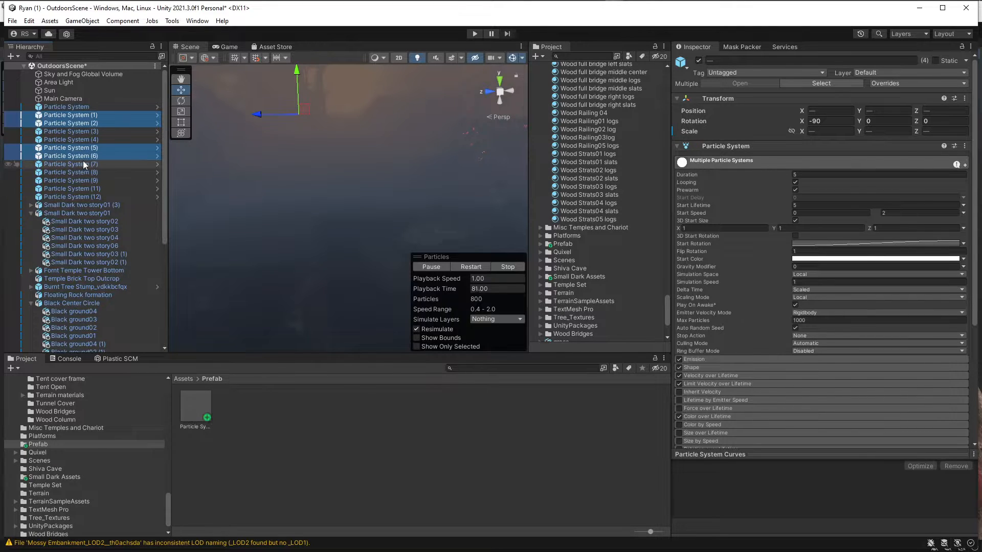
{"action": "left_click", "coordinate": [78, 172], "text": "ctrl"}
{"action": "left_click", "coordinate": [81, 180], "text": "ctrl"}
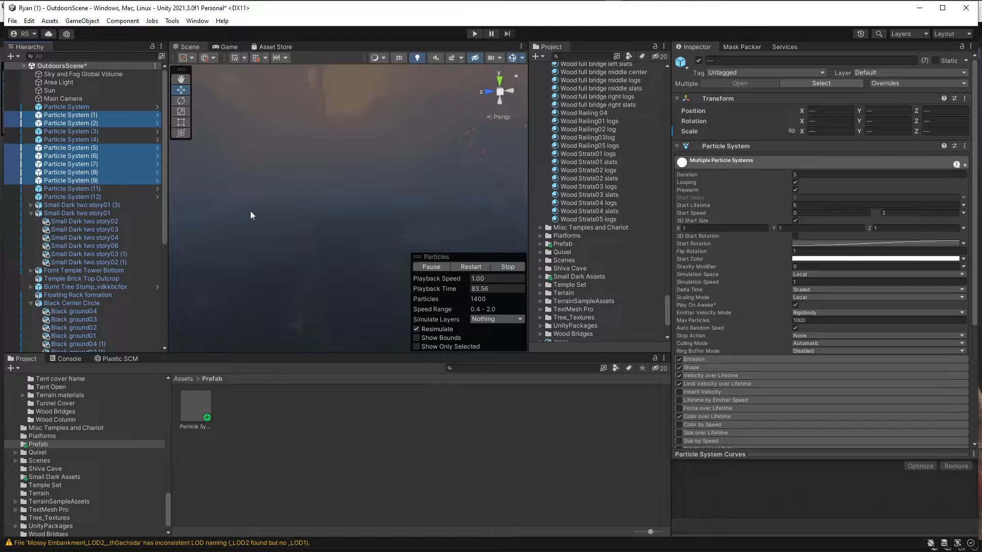
Maximize the Scene view and look along the foggy valley with its glowing embers and smoke.
{"action": "left_click", "coordinate": [520, 47]}
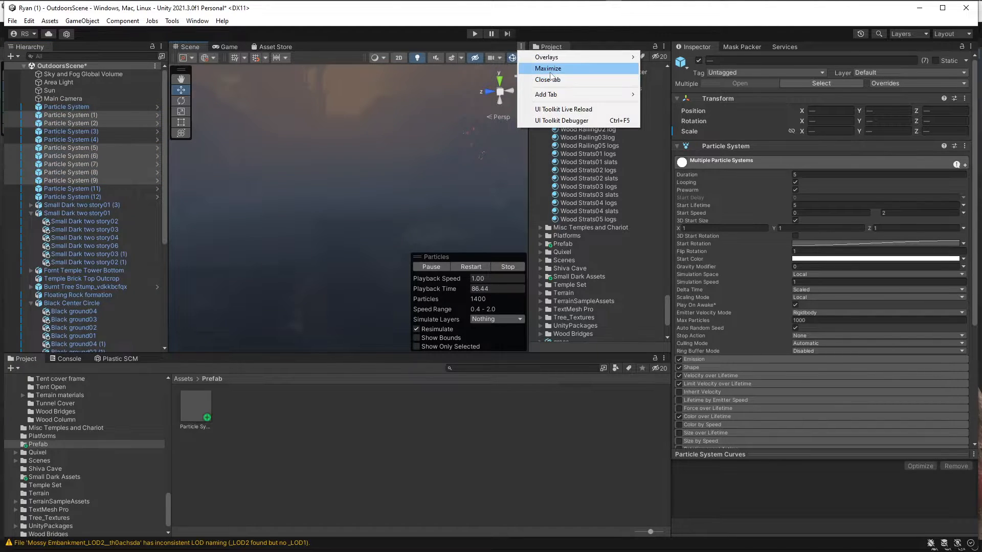
{"action": "left_click", "coordinate": [547, 68]}
{"action": "right_click_drag", "start_coordinate": [446, 253], "coordinate": [411, 212]}
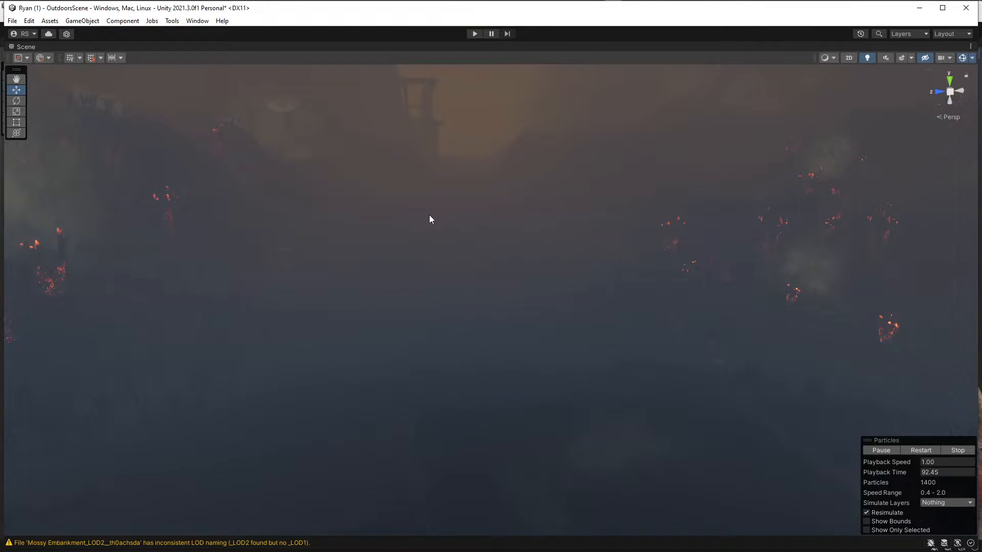
{"action": "middle_click_drag", "start_coordinate": [611, 155], "coordinate": [602, 172]}
{"action": "right_click_drag", "start_coordinate": [680, 142], "coordinate": [676, 134]}
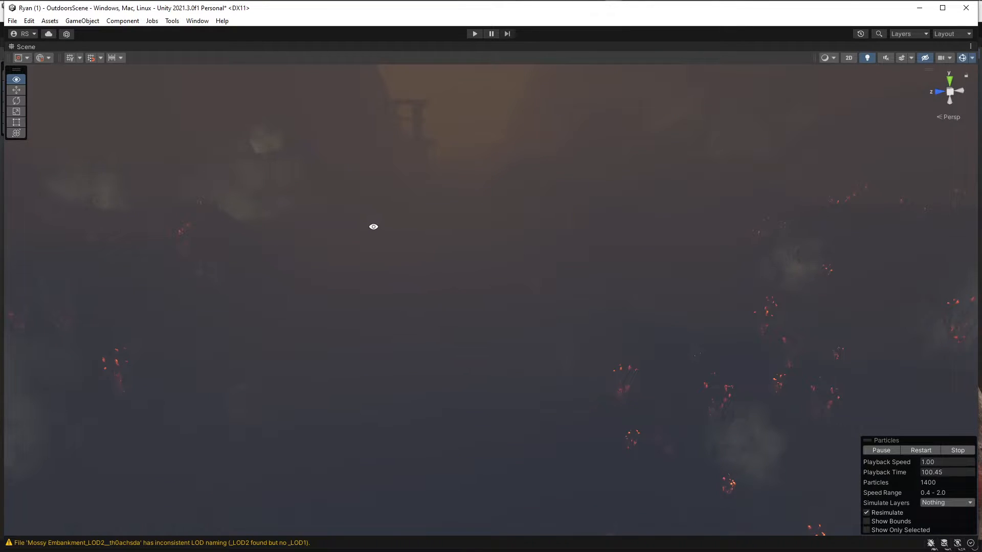
Fly through the fog to examine the smoke, the glowing ground cracks and the dark temple structures.
{"action": "right_click_drag", "start_coordinate": [373, 226], "coordinate": [266, 225]}
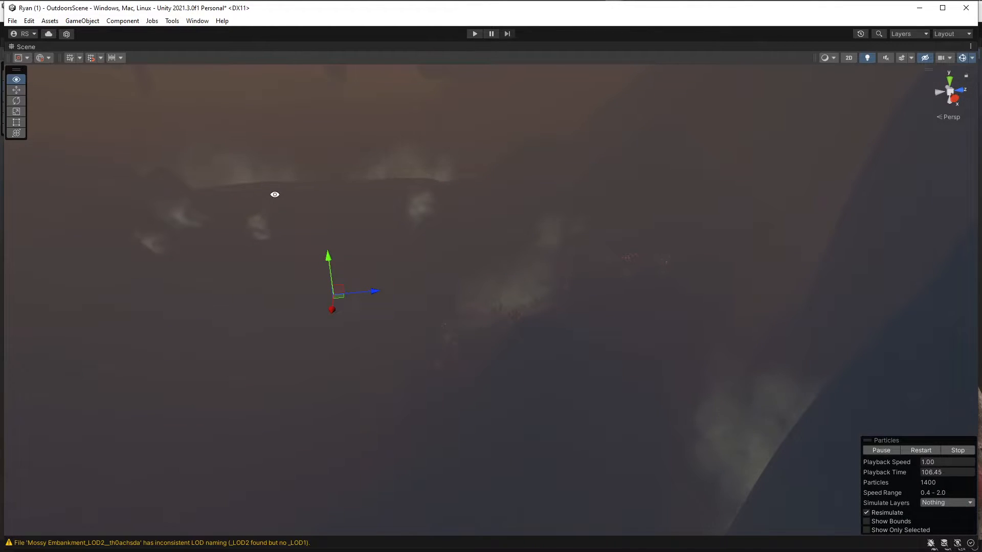
{"action": "middle_click_drag", "start_coordinate": [274, 195], "coordinate": [322, 455]}
{"action": "mouse_move", "coordinate": [357, 369]}
{"action": "middle_mouse_down"}
{"action": "mouse_move", "coordinate": [345, 304]}
{"action": "mouse_move", "coordinate": [266, 275]}
{"action": "mouse_move", "coordinate": [559, 168]}
{"action": "middle_mouse_up"}
{"action": "scroll", "coordinate": [342, 300], "scroll_direction": "up", "scroll_amount": 3}
{"action": "middle_click_drag", "start_coordinate": [304, 325], "coordinate": [504, 247]}
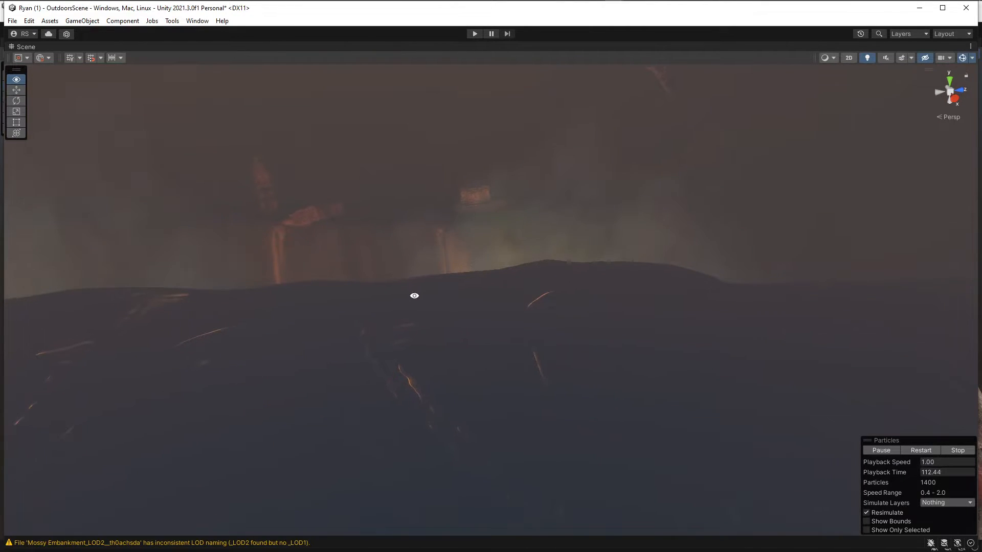
{"action": "right_click_drag", "start_coordinate": [414, 296], "coordinate": [229, 277]}
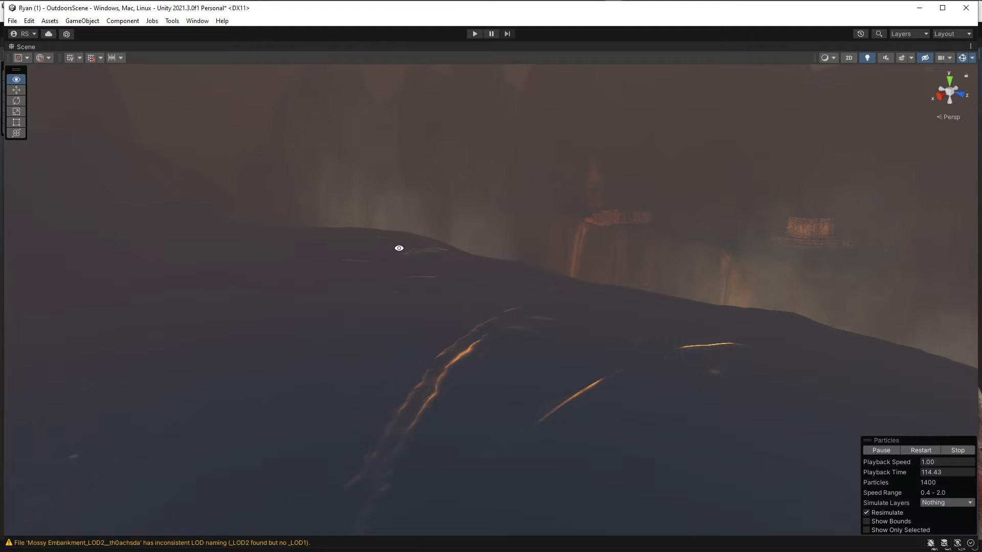
{"action": "mouse_move", "coordinate": [398, 247]}
{"action": "right_mouse_down"}
{"action": "mouse_move", "coordinate": [305, 265]}
{"action": "mouse_move", "coordinate": [344, 228]}
{"action": "mouse_move", "coordinate": [552, 237]}
{"action": "mouse_move", "coordinate": [379, 287]}
{"action": "mouse_move", "coordinate": [364, 254]}
{"action": "mouse_move", "coordinate": [478, 215]}
{"action": "mouse_move", "coordinate": [442, 259]}
{"action": "mouse_move", "coordinate": [357, 263]}
{"action": "mouse_move", "coordinate": [366, 285]}
{"action": "mouse_move", "coordinate": [395, 256]}
{"action": "right_mouse_up"}
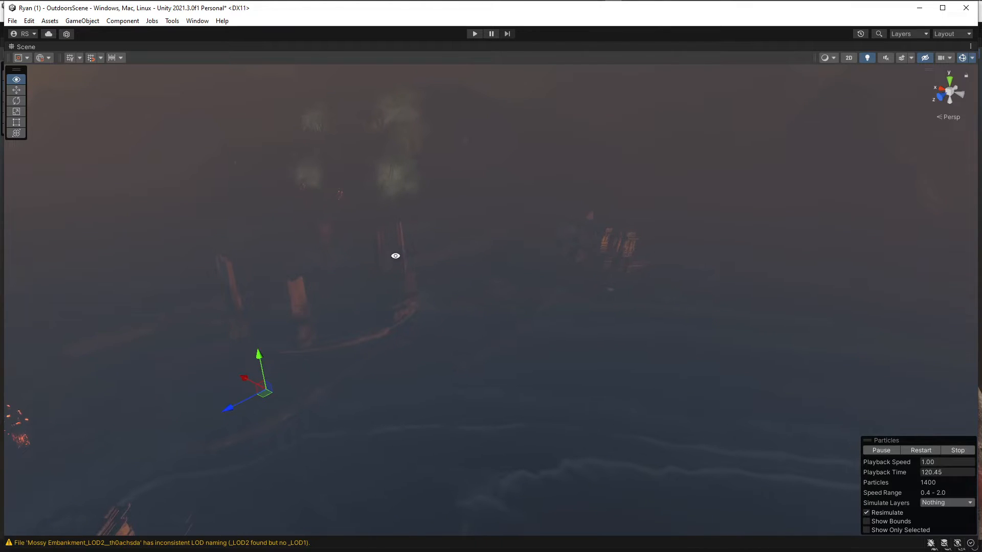